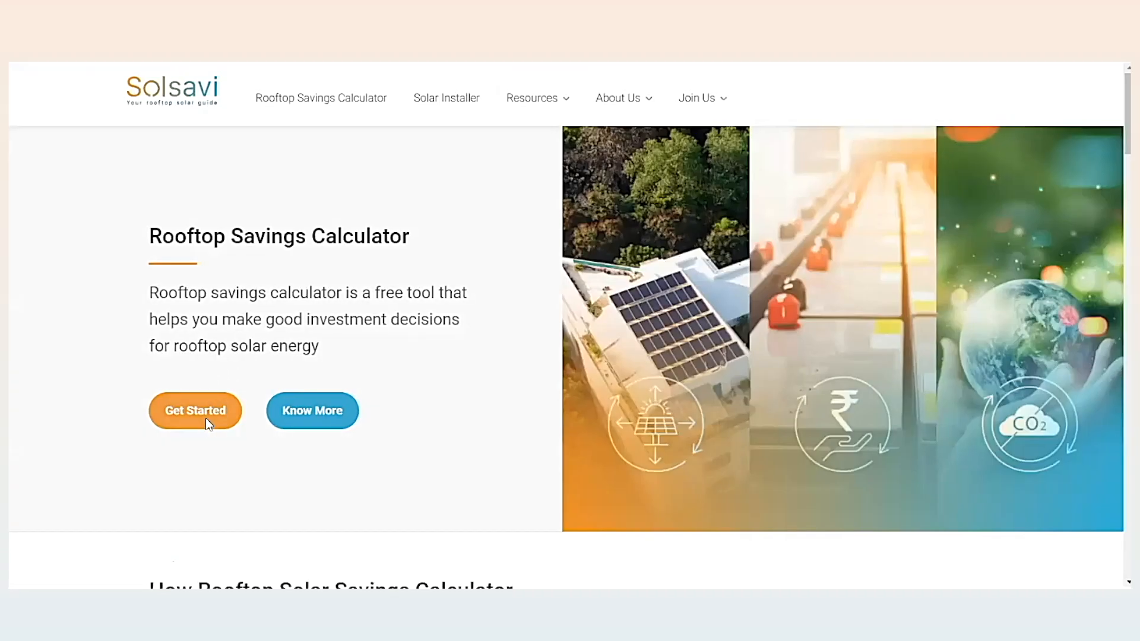
# - Start the rooftop savings calculator and enter 600001 as the pincode in the demographic details
pyautogui.click(207, 421)
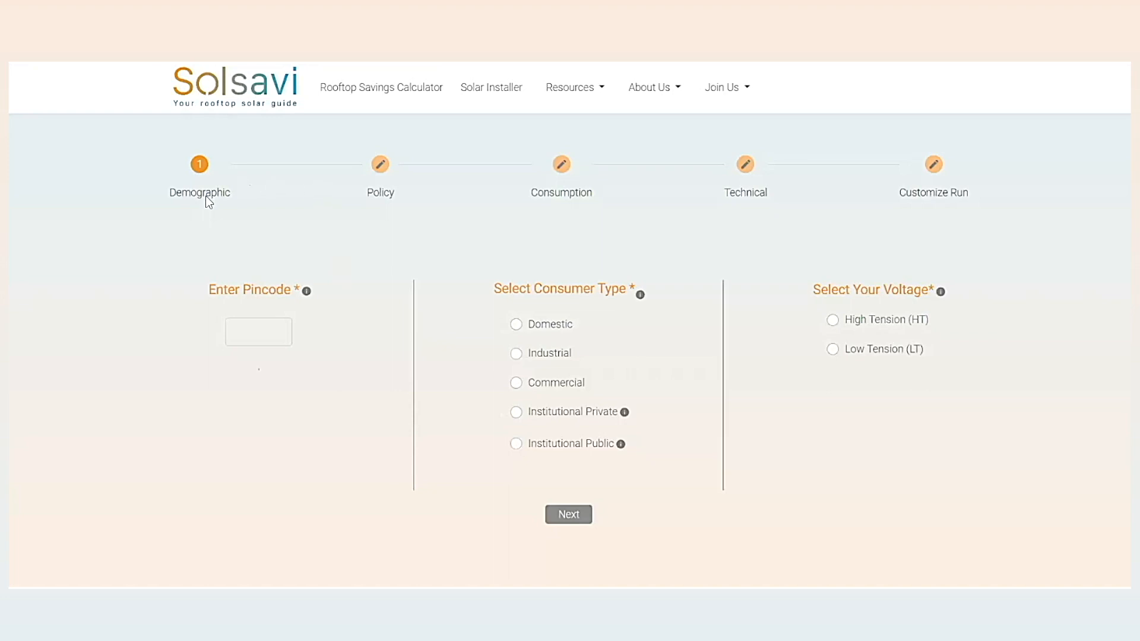
pyautogui.click(272, 331)
pyautogui.write('600')
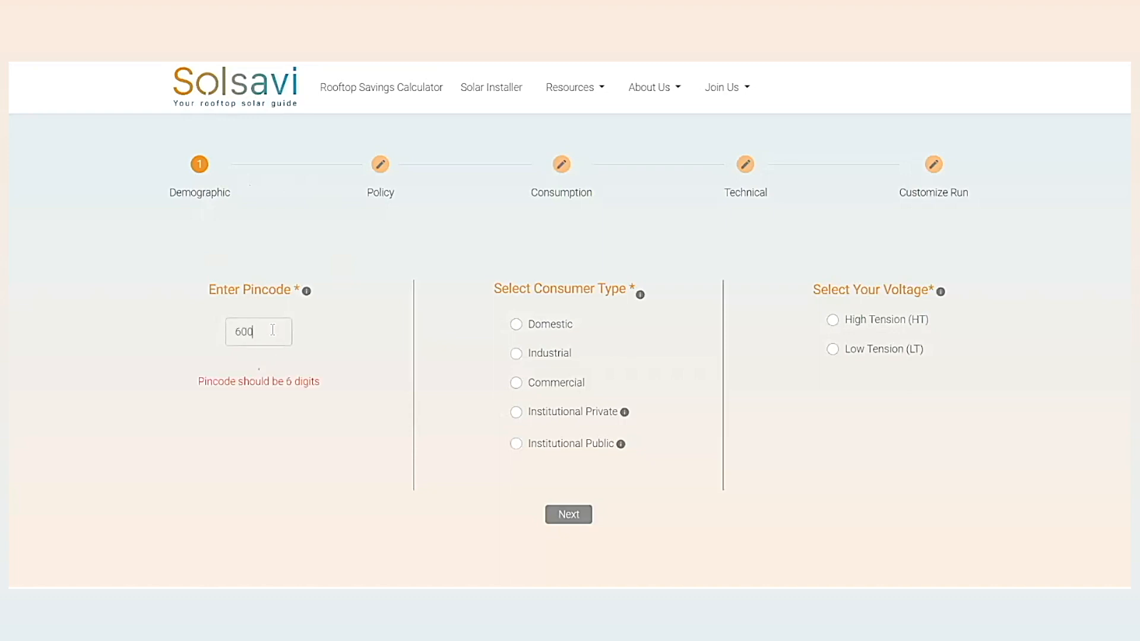
pyautogui.write('001')
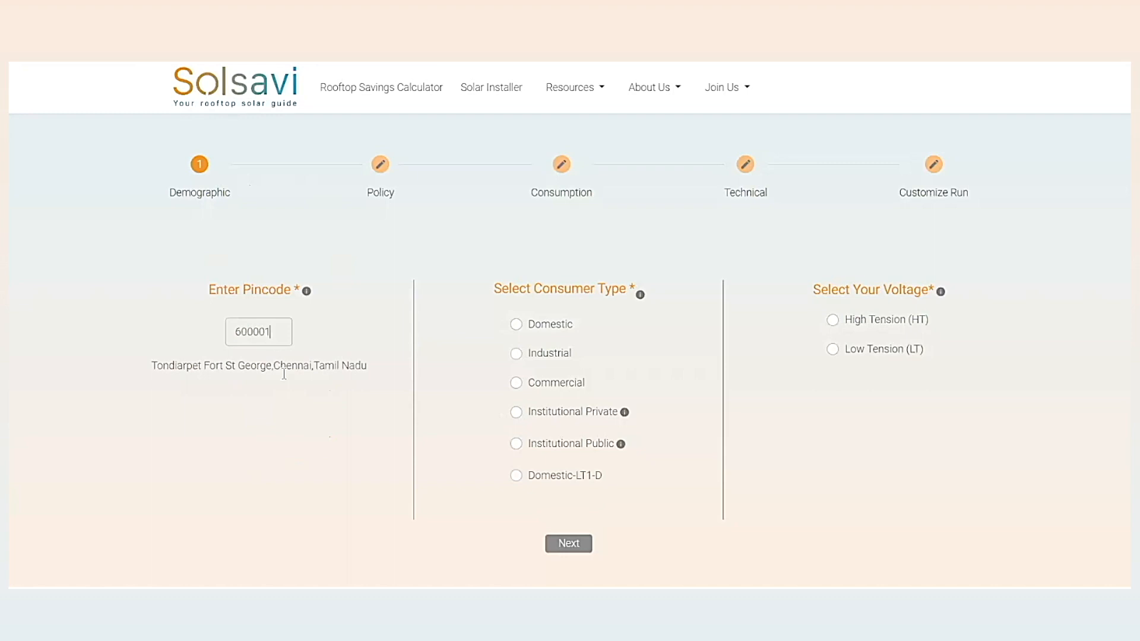
pyautogui.moveTo(374, 366); pyautogui.dragTo(145, 383)
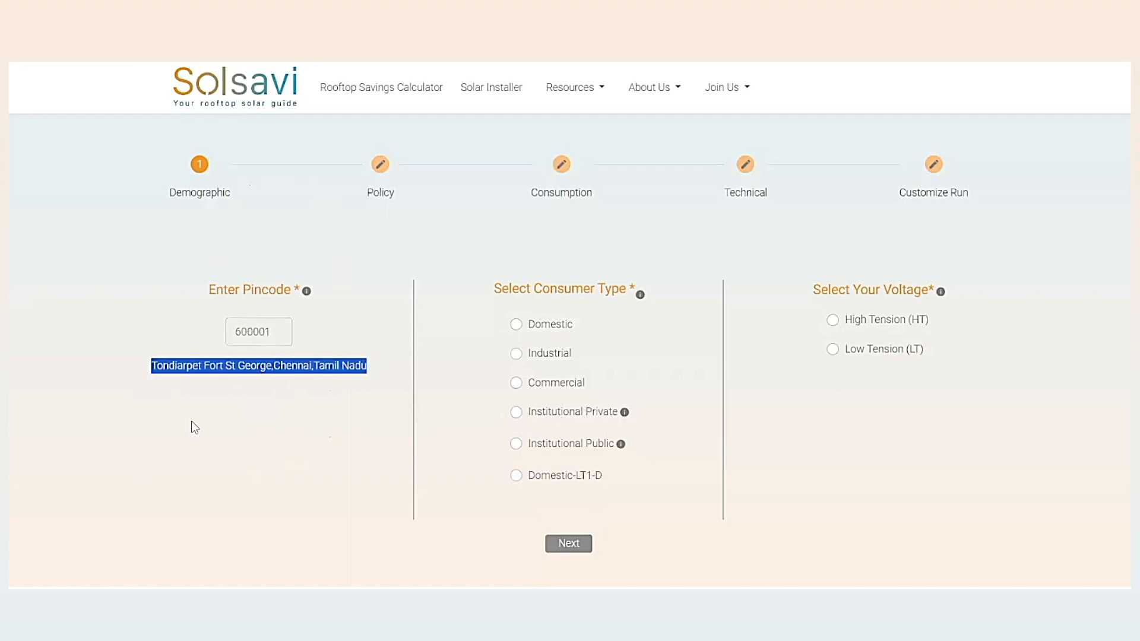
pyautogui.click(274, 328)
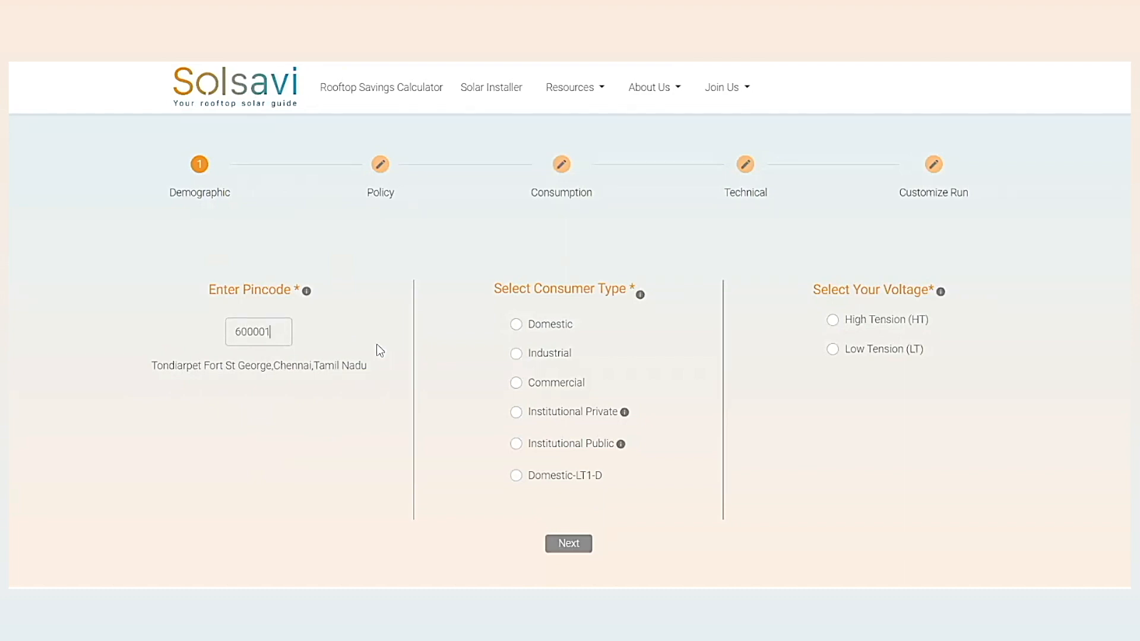
# - Choose Commercial as the consumer type with High Tension (HT) voltage and proceed to the policy stage
pyautogui.click(544, 387)
pyautogui.click(889, 321)
pyautogui.click(571, 336)
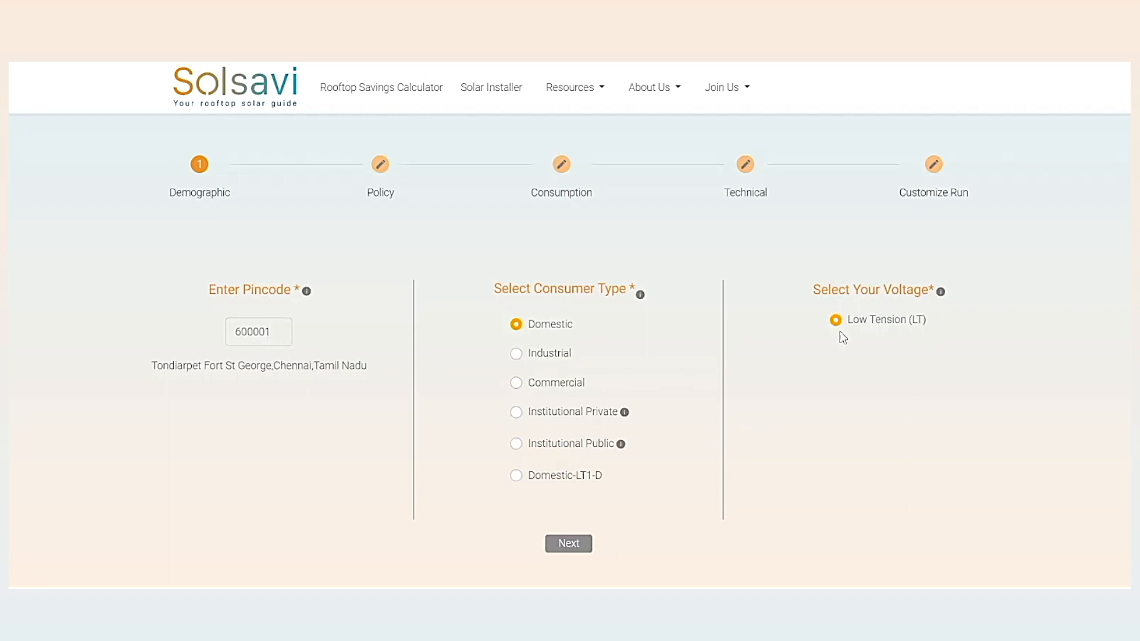
pyautogui.click(542, 386)
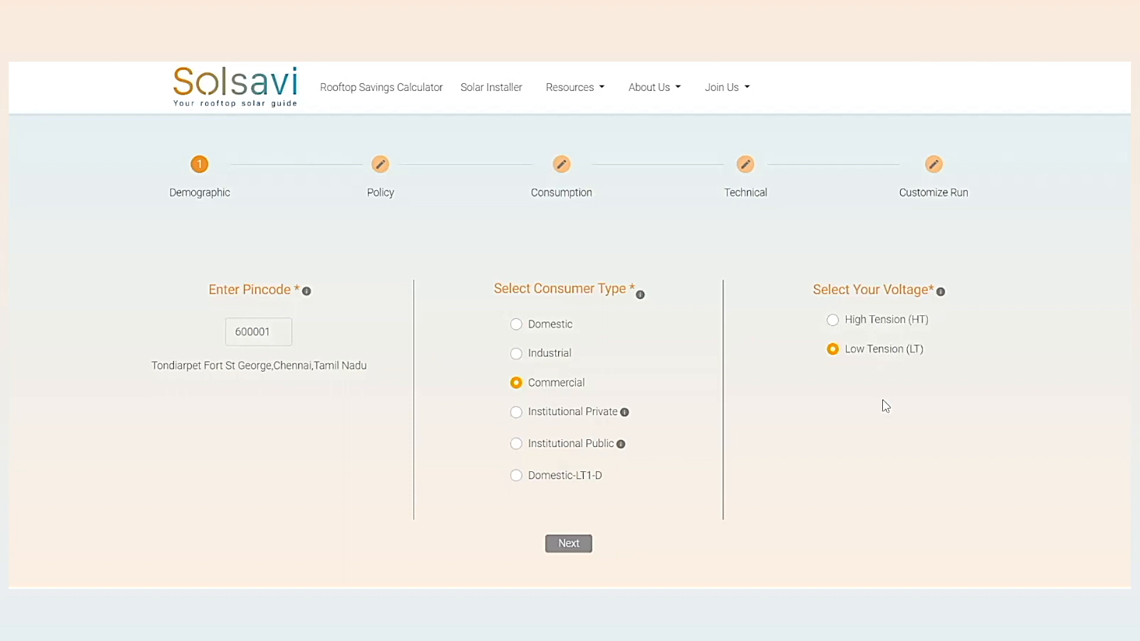
pyautogui.click(886, 327)
pyautogui.click(567, 545)
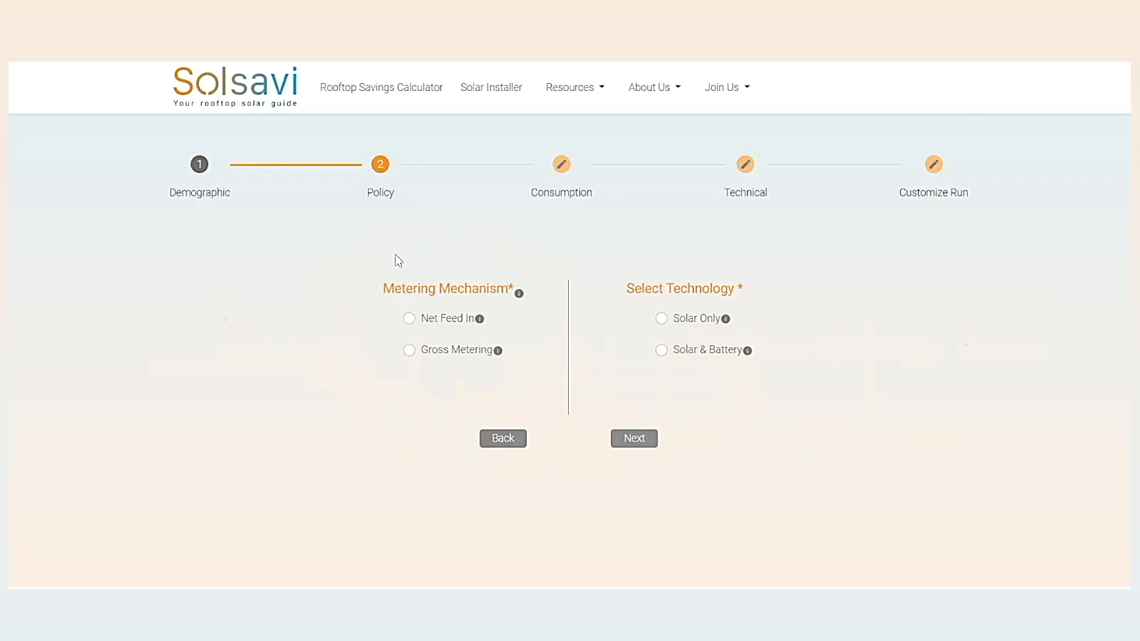
# - Go back to the demographic details, change the consumer type to Domestic and open its policy options
pyautogui.click(516, 438)
pyautogui.click(550, 329)
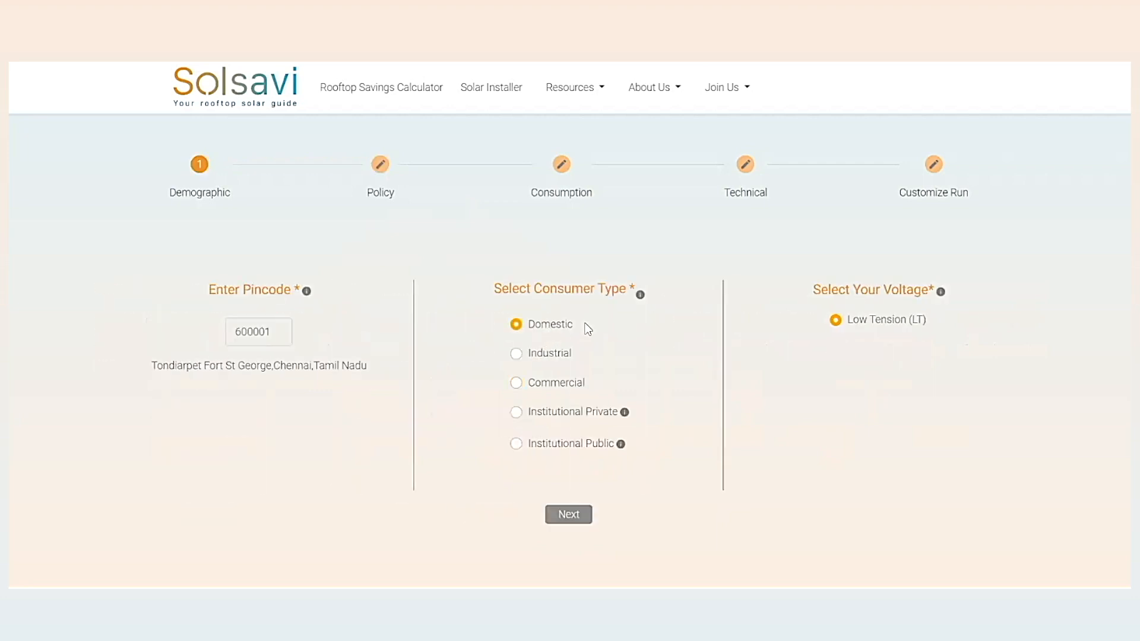
pyautogui.click(568, 515)
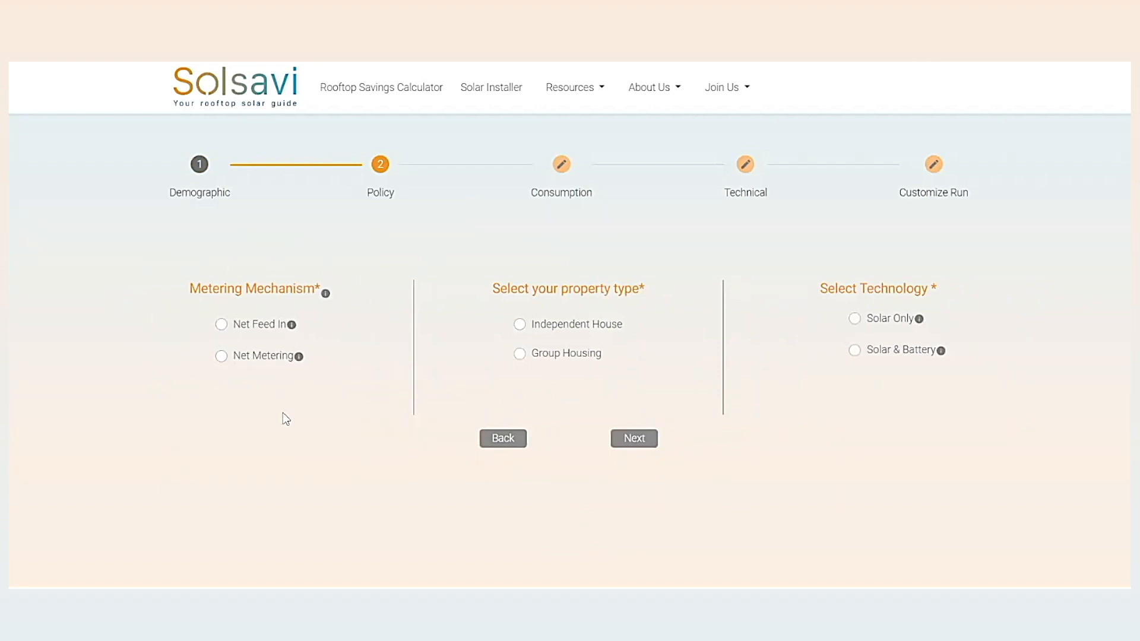
# - Return to the demographic details, set Commercial with High Tension (HT) again and continue to the policy stage
pyautogui.click(500, 438)
pyautogui.click(557, 387)
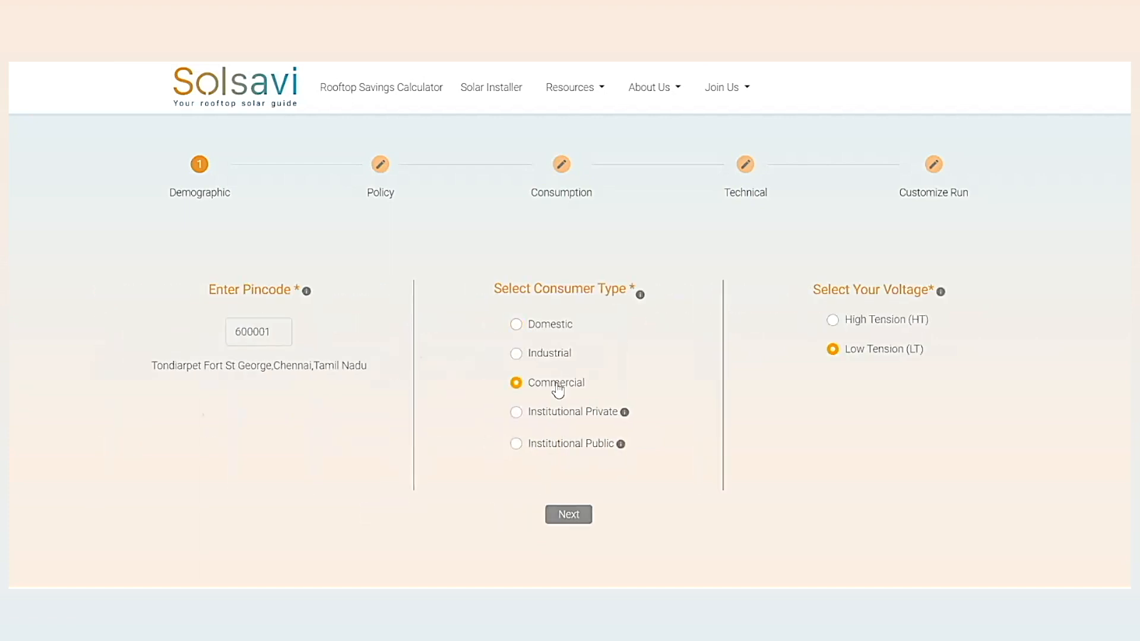
pyautogui.click(863, 323)
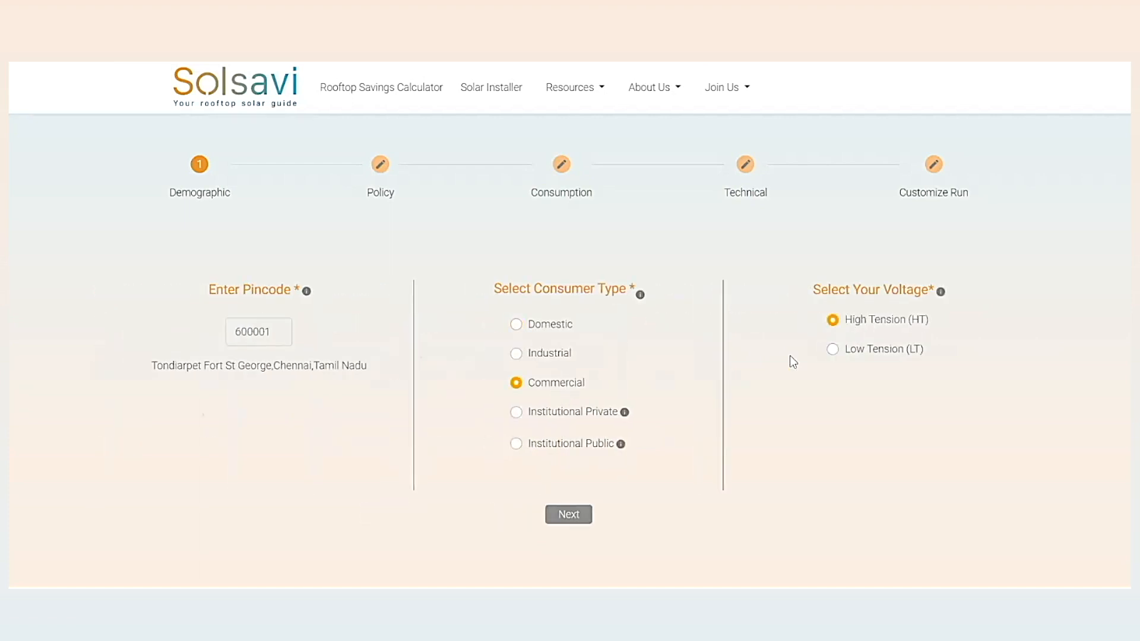
pyautogui.click(579, 517)
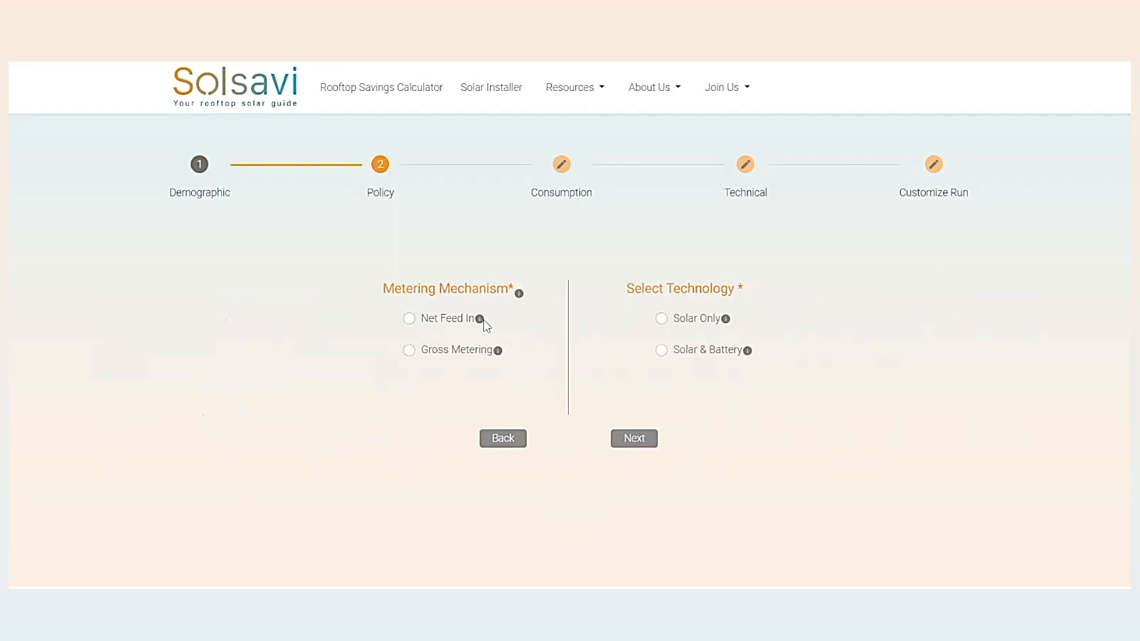
# - Choose the Net Feed In metering mechanism and Solar & Battery technology, and continue to the consumption stage
pyautogui.moveTo(480, 323)
pyautogui.moveTo(500, 355)
pyautogui.click(454, 326)
pyautogui.click(702, 363)
pyautogui.click(647, 442)
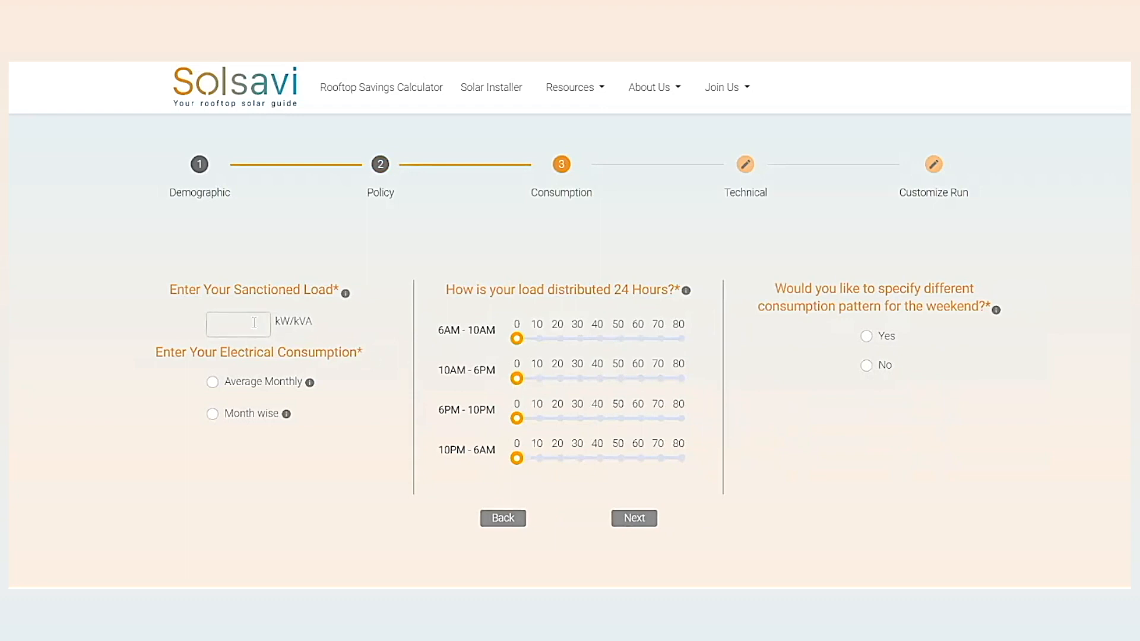
# - Set the sanctioned load to 120 kW/kVA
pyautogui.write('120')
pyautogui.press('BackSpace')
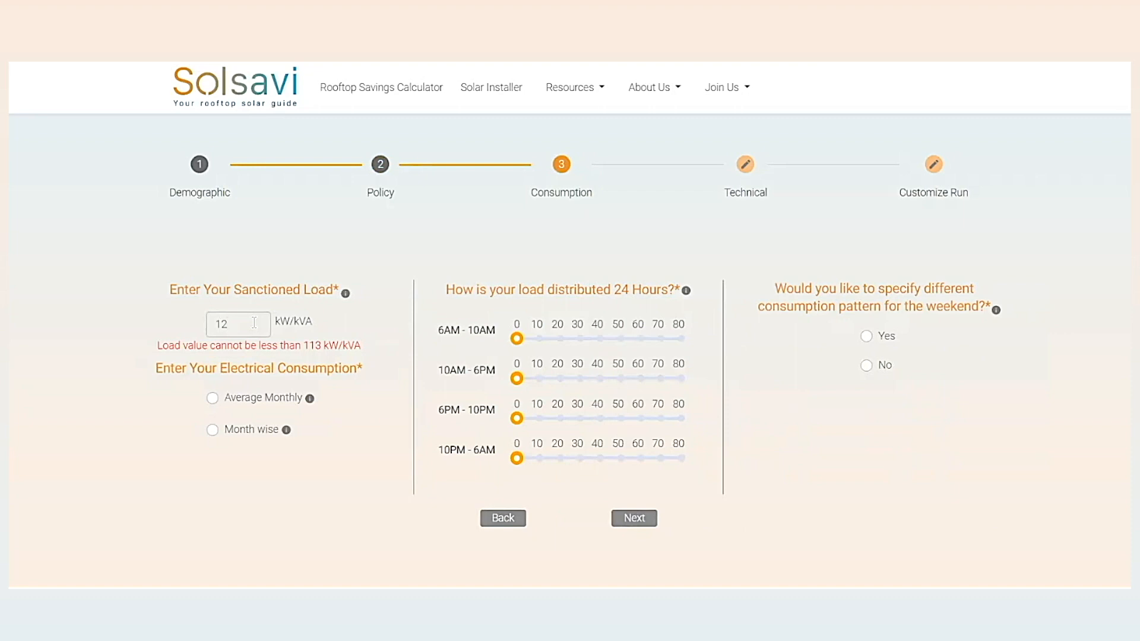
pyautogui.write('0')
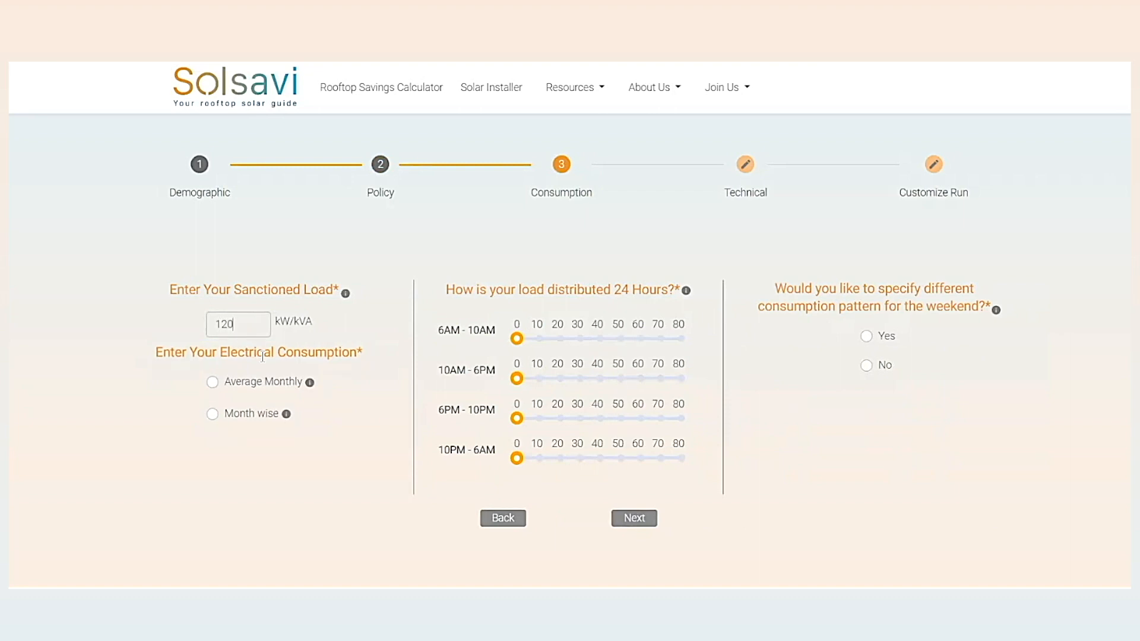
# - Specify the electrical consumption as an average monthly value of 10000 kWh
pyautogui.click(277, 389)
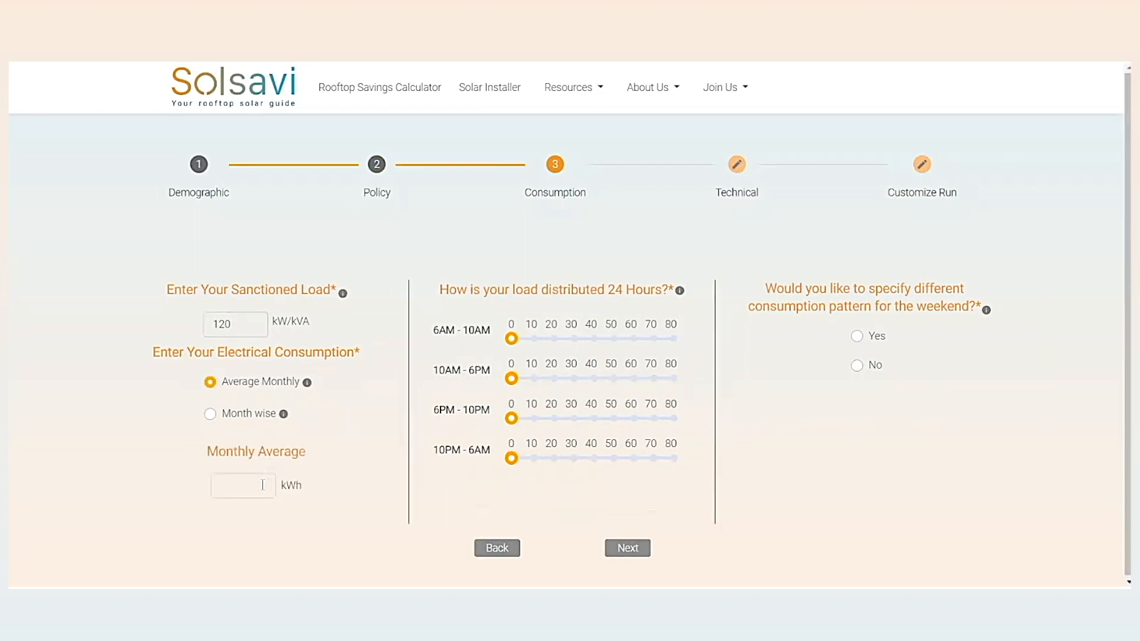
pyautogui.click(262, 485)
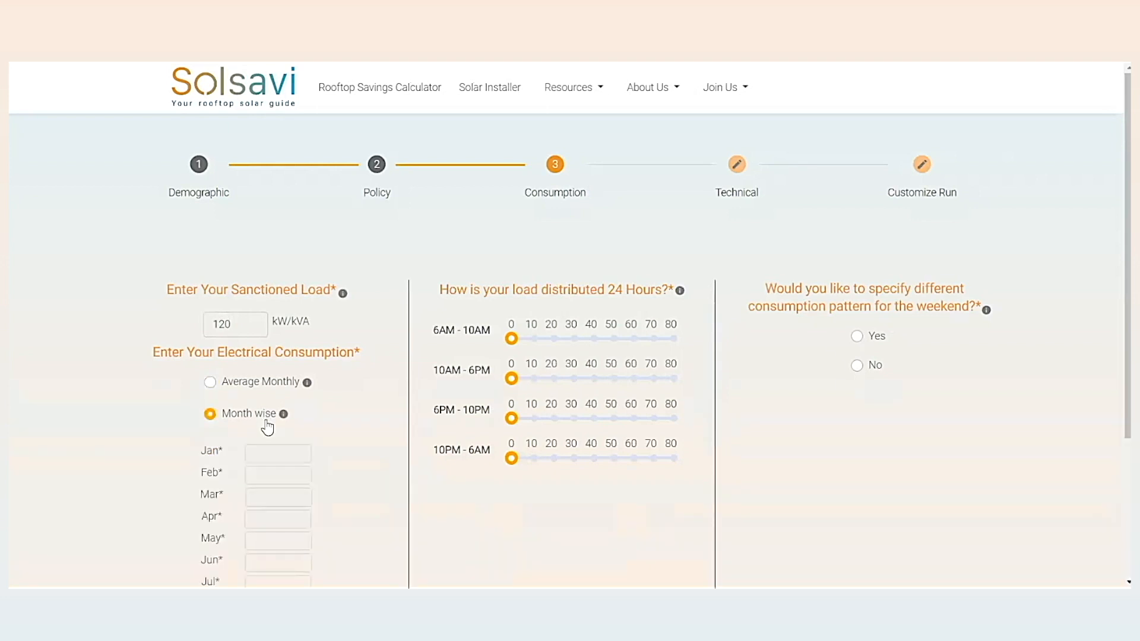
pyautogui.scroll(-3, 268, 425)
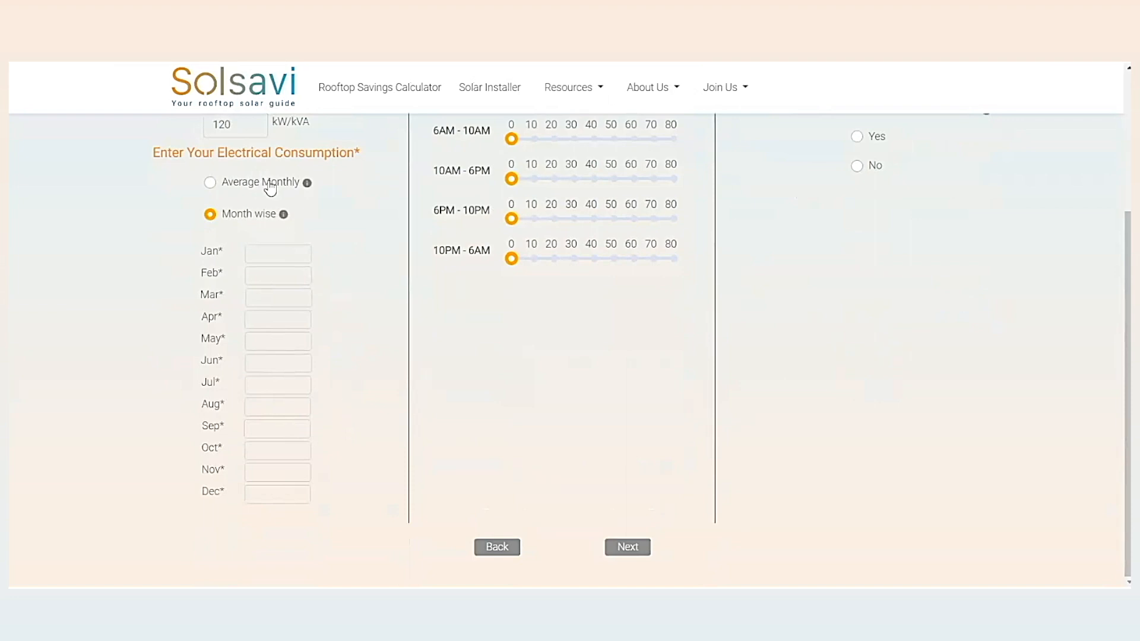
pyautogui.click(270, 187)
pyautogui.click(241, 487)
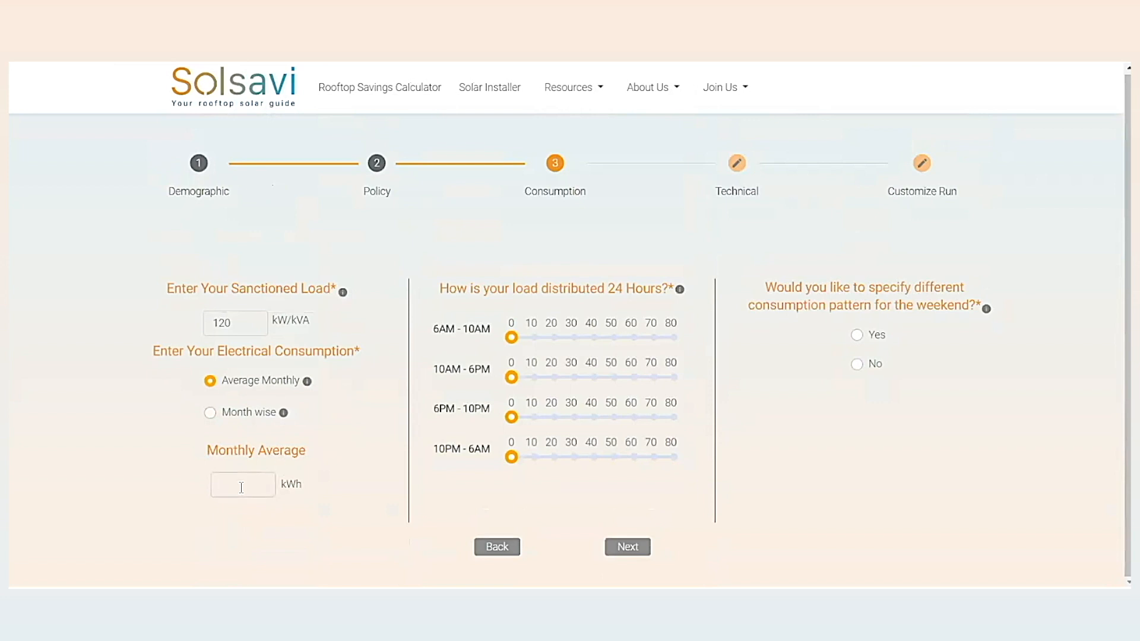
pyautogui.write('10000')
# - Distribute the 24-hour load as 10% for 6AM-10AM, 50% for 10AM-6PM, 30% for 6PM-10PM and 10% for 10PM-6AM
pyautogui.moveTo(511, 377); pyautogui.dragTo(612, 378)
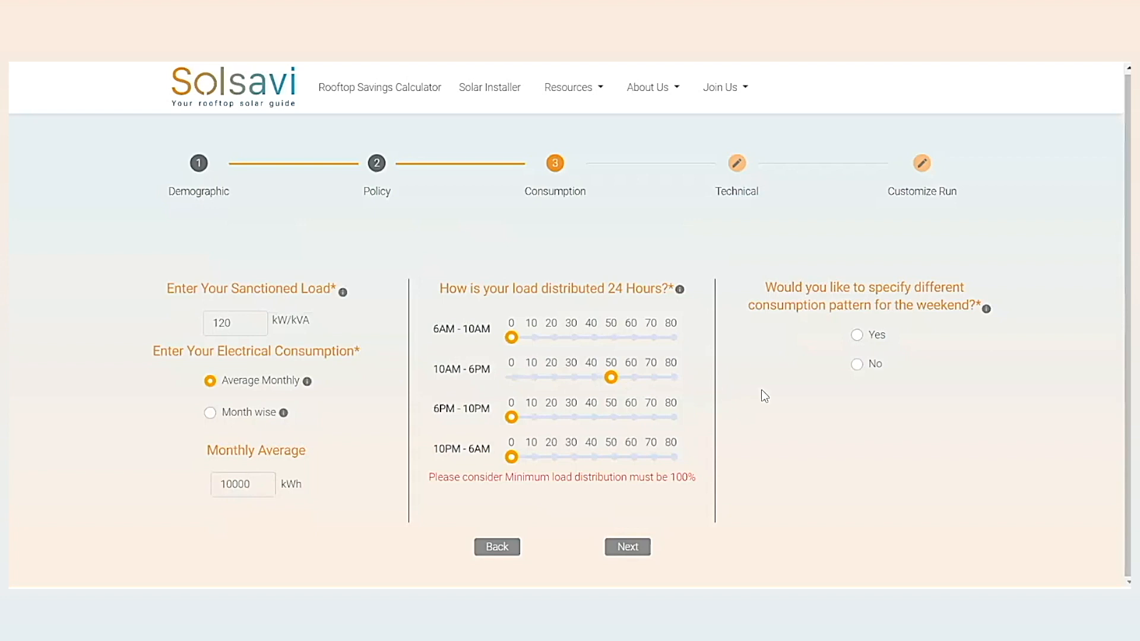
pyautogui.click(573, 420)
pyautogui.click(531, 457)
pyautogui.click(534, 340)
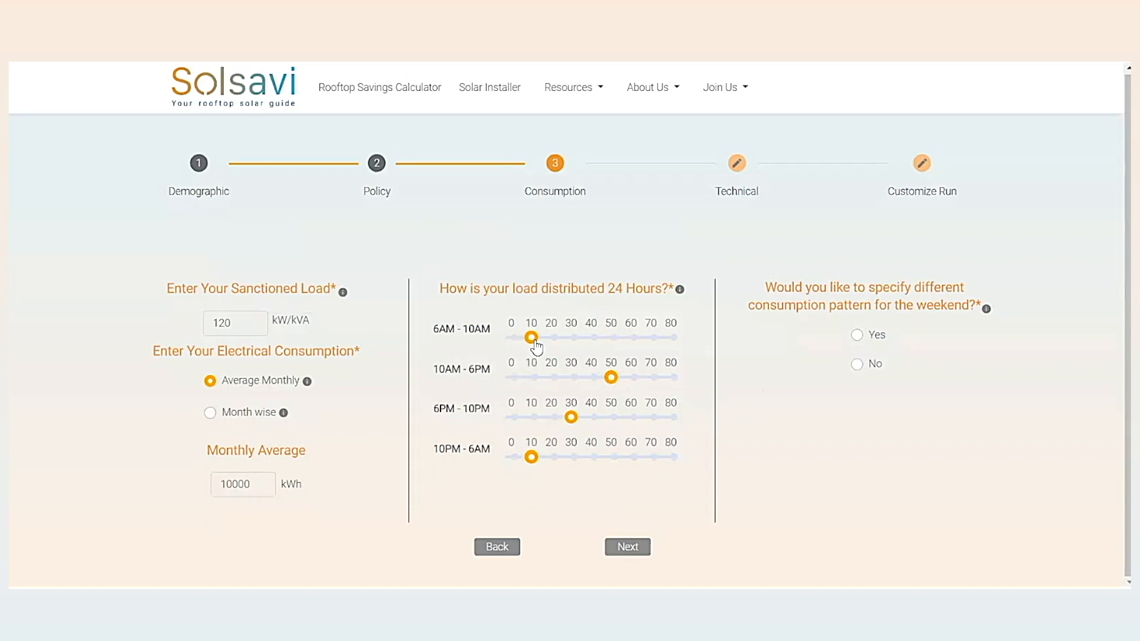
pyautogui.moveTo(536, 342); pyautogui.dragTo(509, 350)
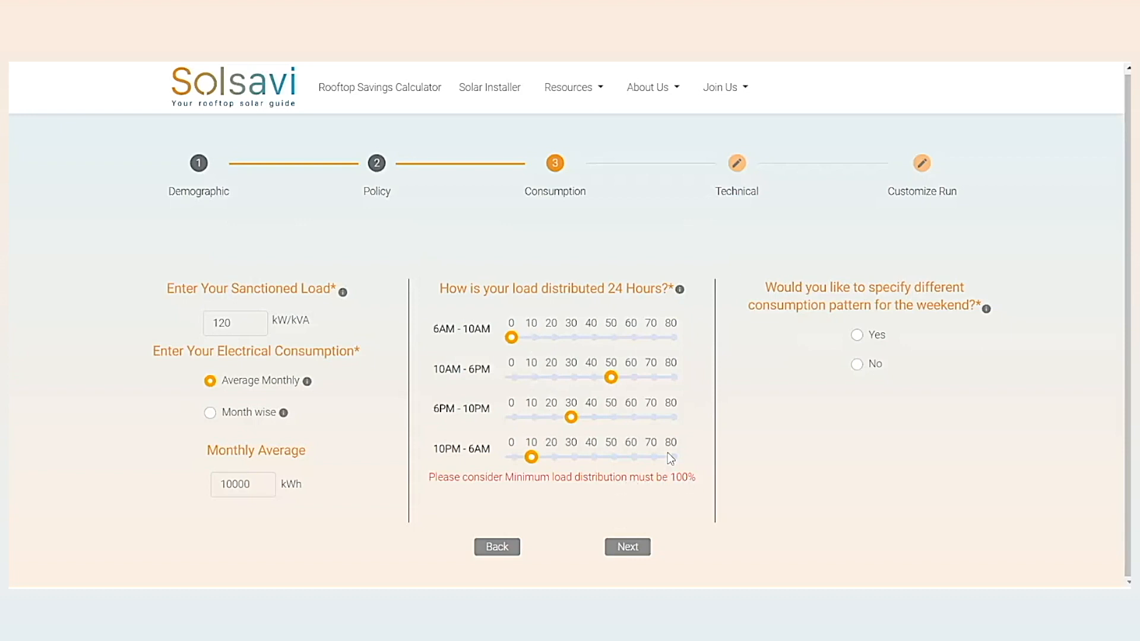
pyautogui.click(556, 341)
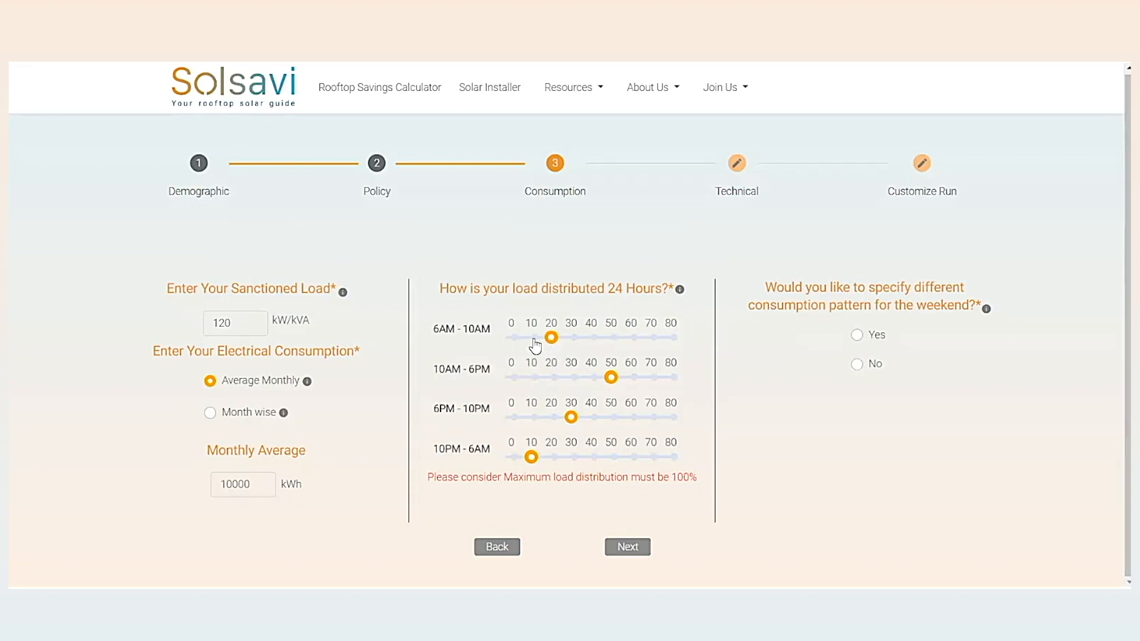
pyautogui.click(532, 338)
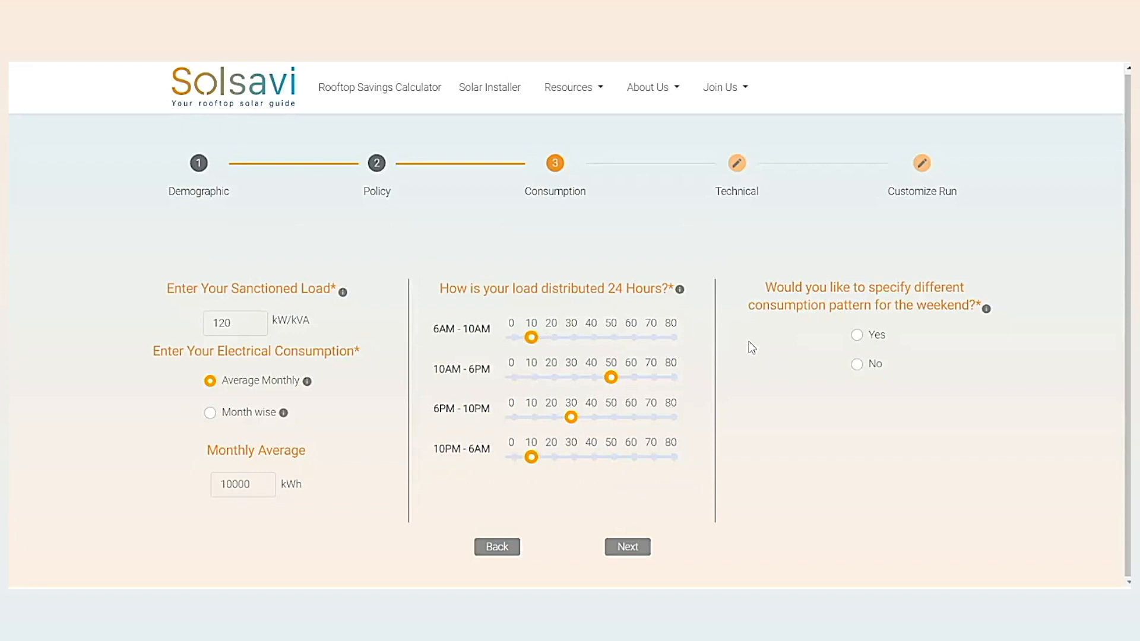
# - Opt for a different weekend consumption pattern and distribute it as 20, 40, 30 and 10% from the 6AM-10AM slot through 10PM-6AM
pyautogui.click(883, 346)
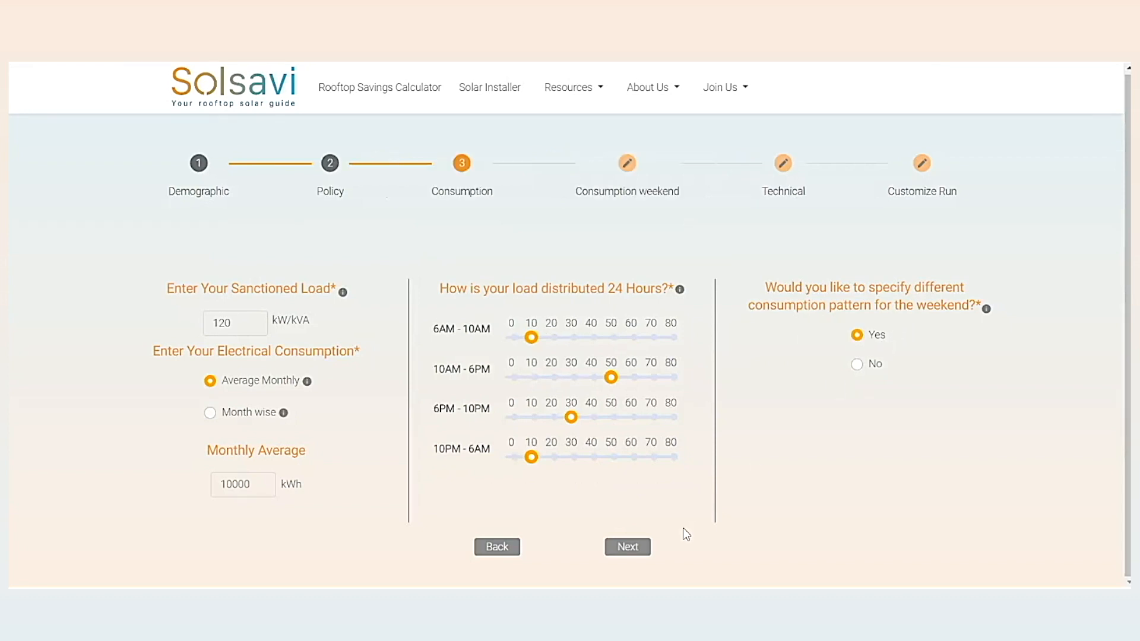
pyautogui.click(640, 547)
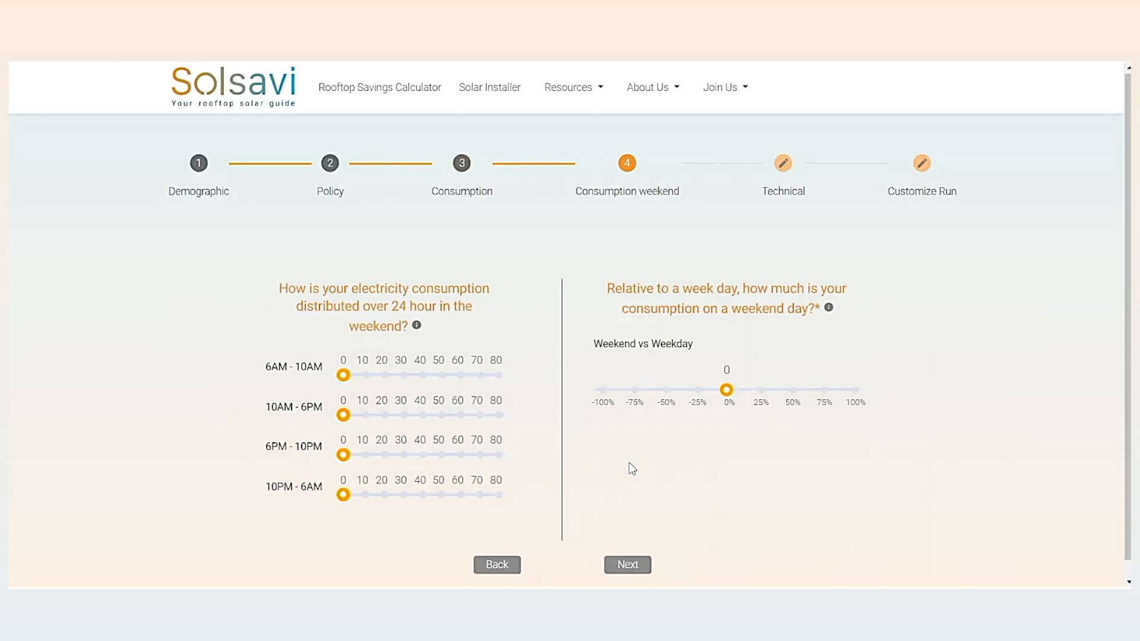
pyautogui.click(422, 419)
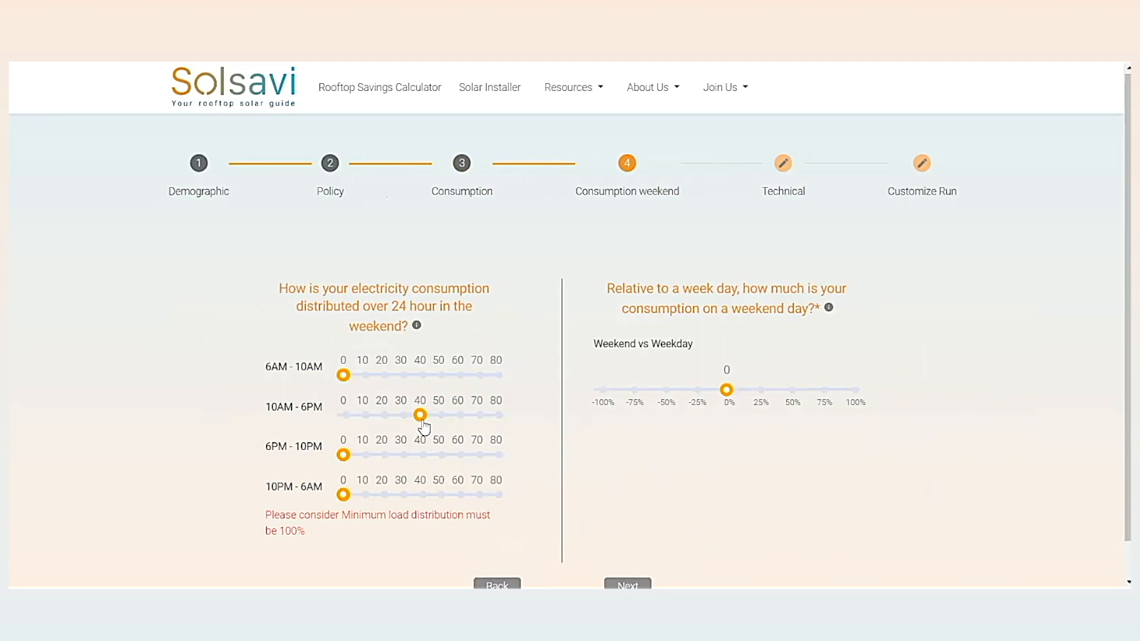
pyautogui.click(407, 456)
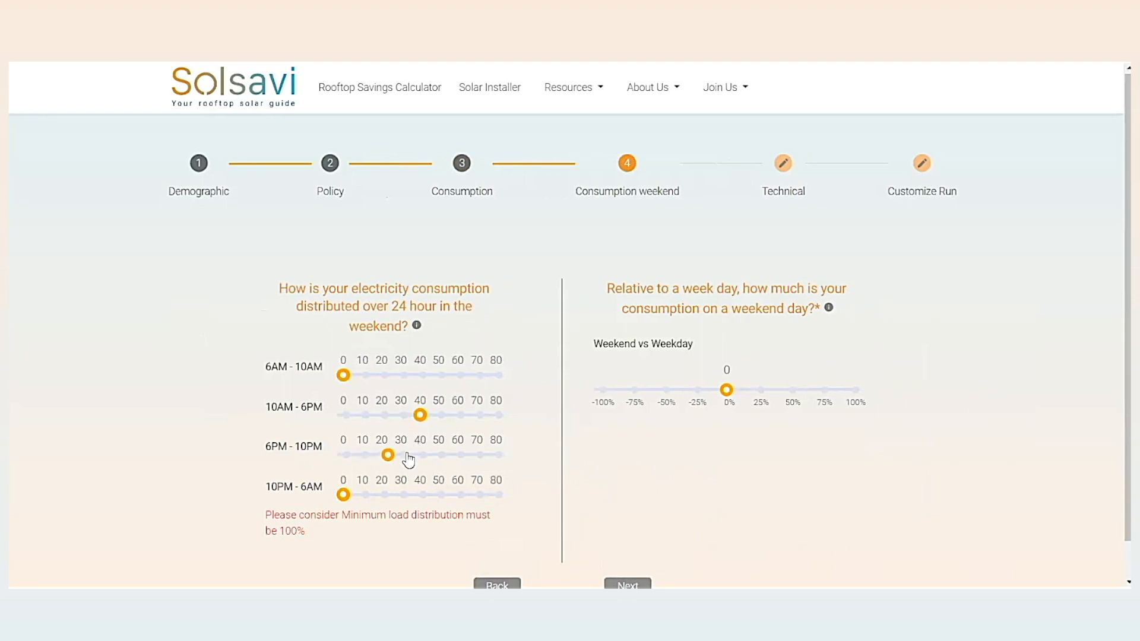
pyautogui.click(384, 497)
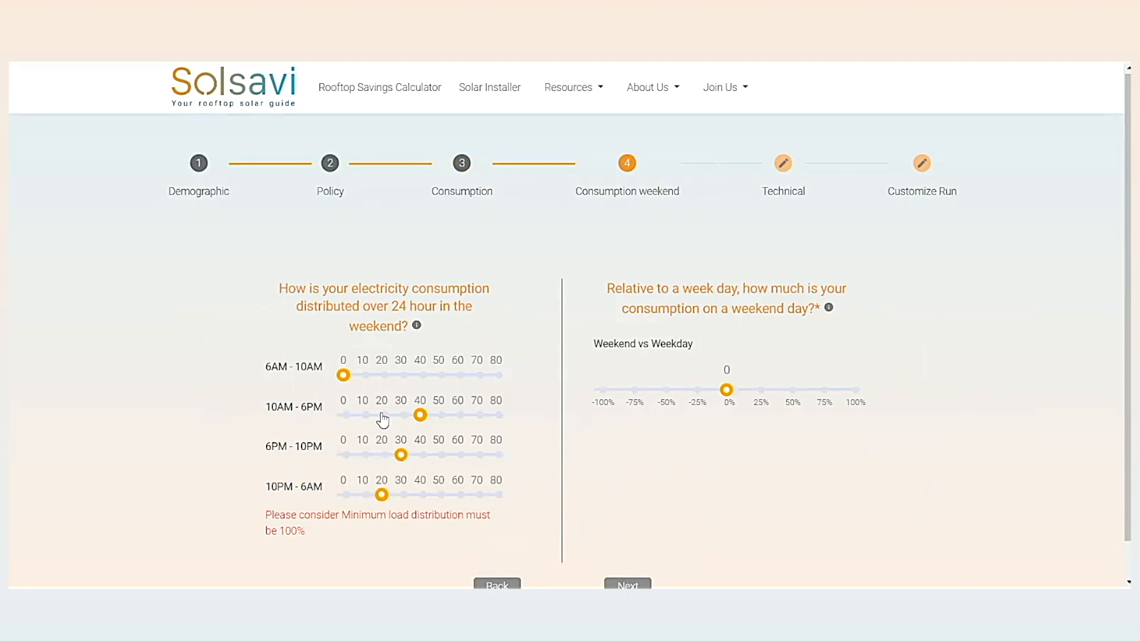
pyautogui.click(364, 496)
pyautogui.click(381, 375)
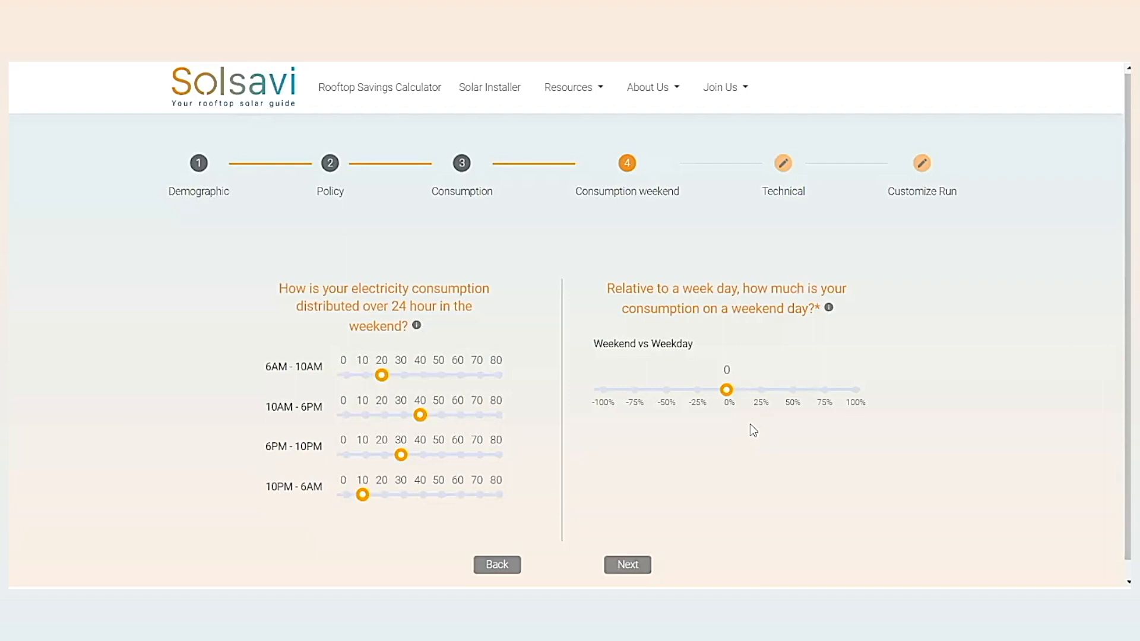
# - Set the weekend-day consumption relative to a weekday to -25% and continue to the technical stage
pyautogui.moveTo(760, 395); pyautogui.dragTo(802, 395)
pyautogui.click(854, 393)
pyautogui.click(696, 390)
pyautogui.click(606, 394)
pyautogui.click(699, 398)
pyautogui.click(619, 569)
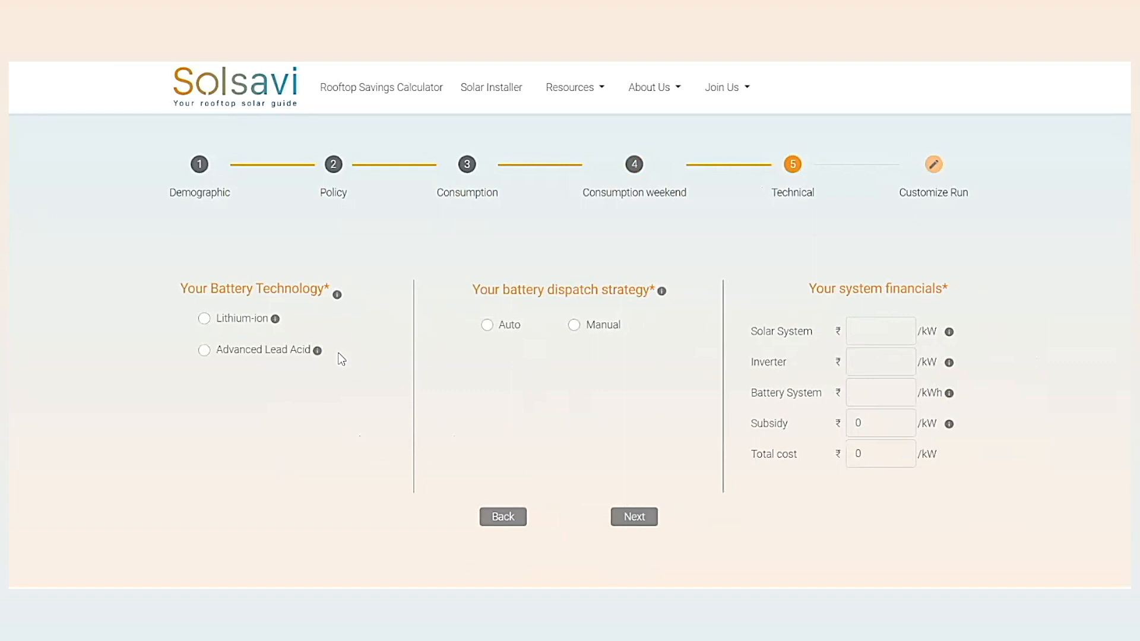
# - Check the specifications of both battery technologies and select Lithium-ion
pyautogui.moveTo(276, 322)
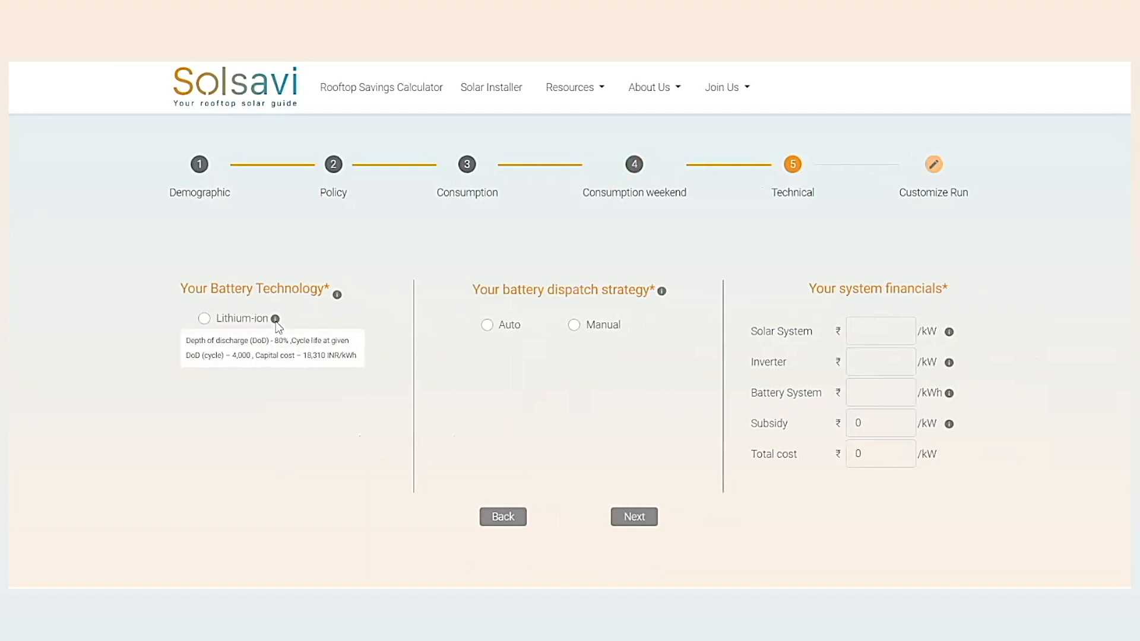
pyautogui.moveTo(320, 349)
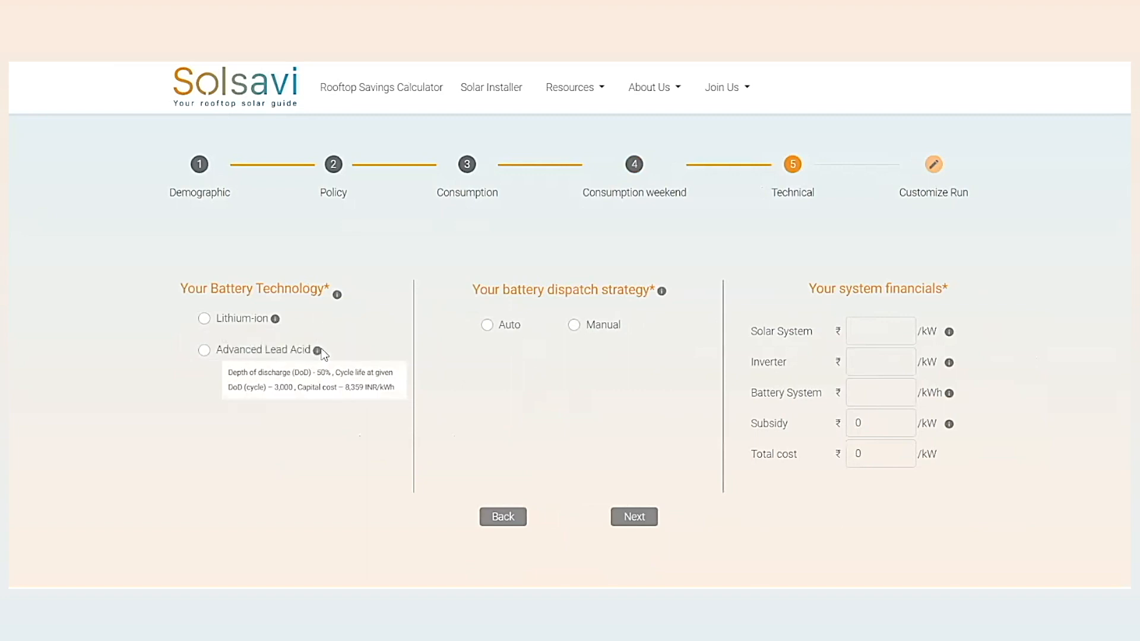
pyautogui.click(265, 322)
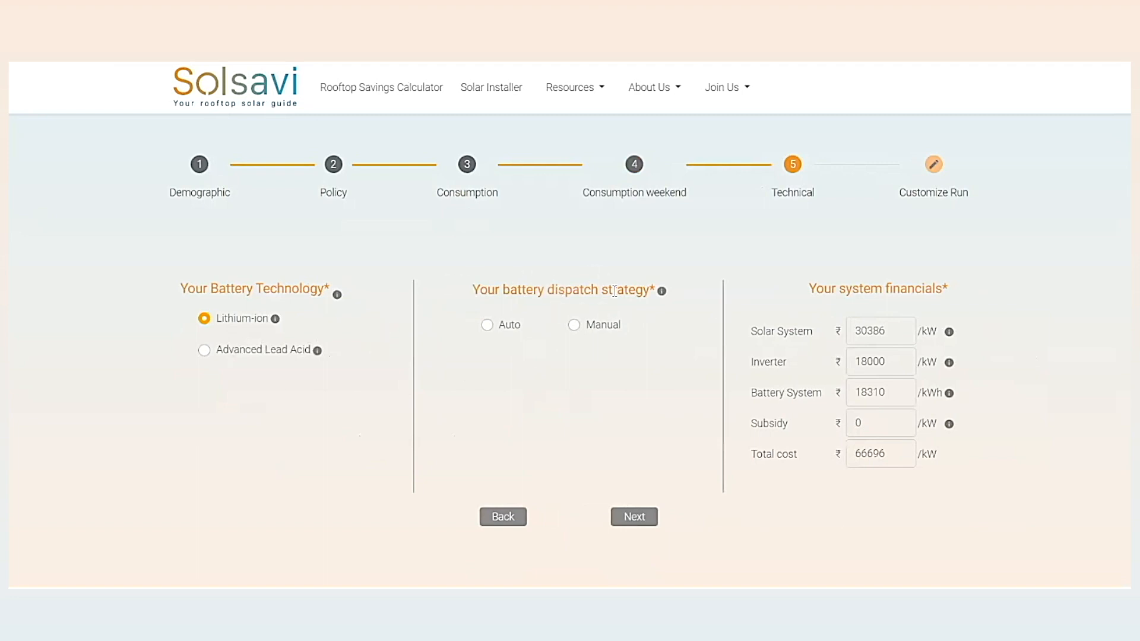
# - Read the battery dispatch strategy explanation, preview the Manual option's charging and discharging fields, and select Auto
pyautogui.moveTo(661, 299)
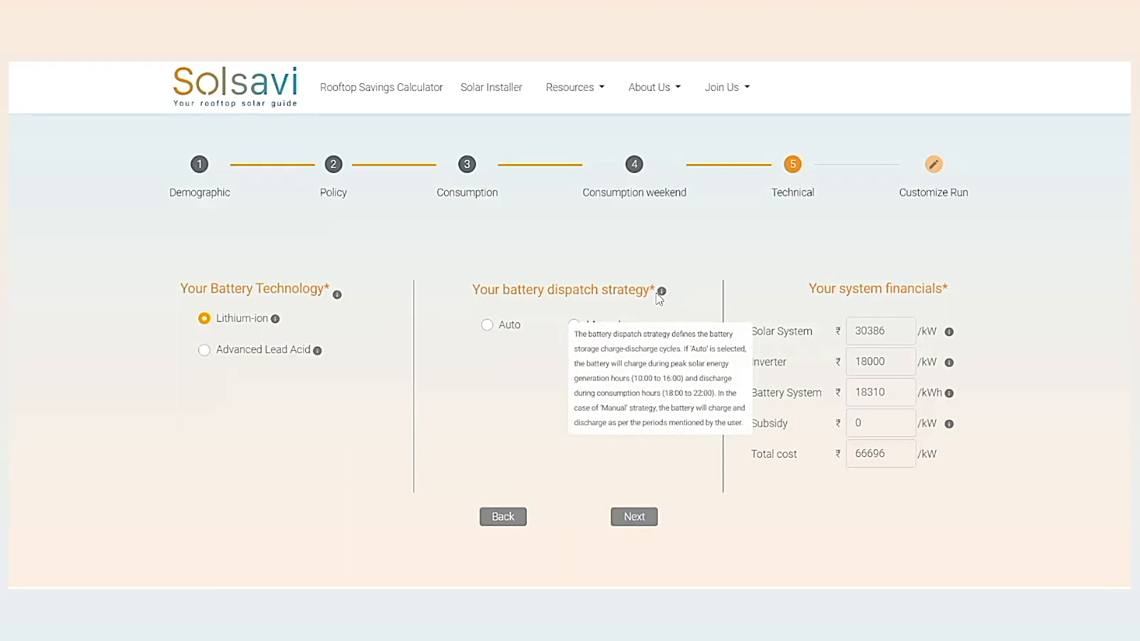
pyautogui.click(487, 327)
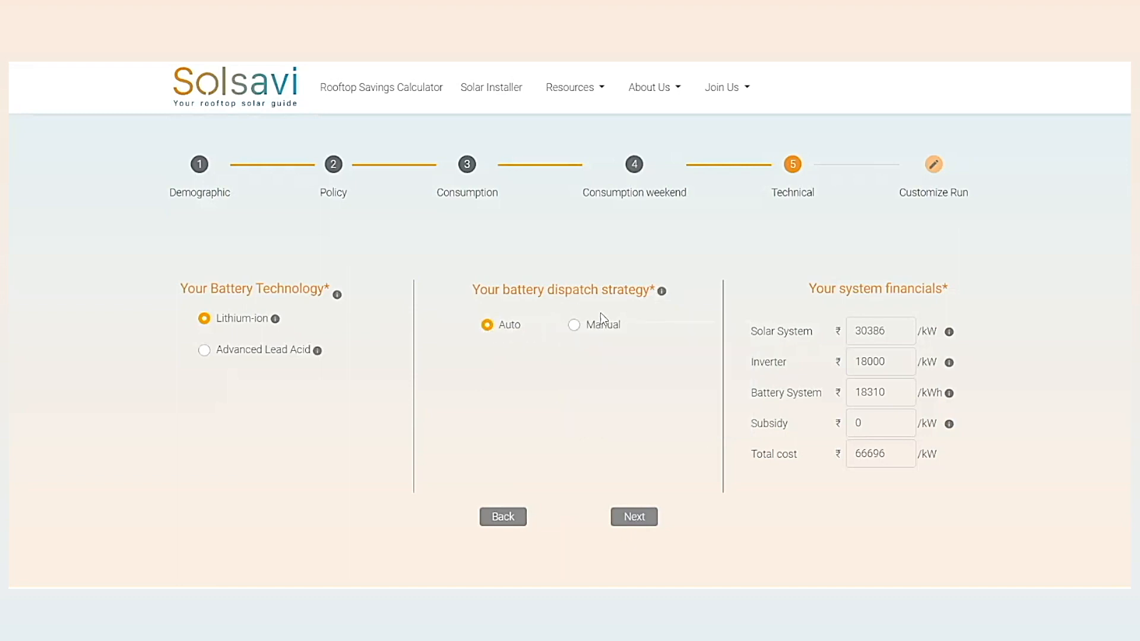
pyautogui.click(579, 326)
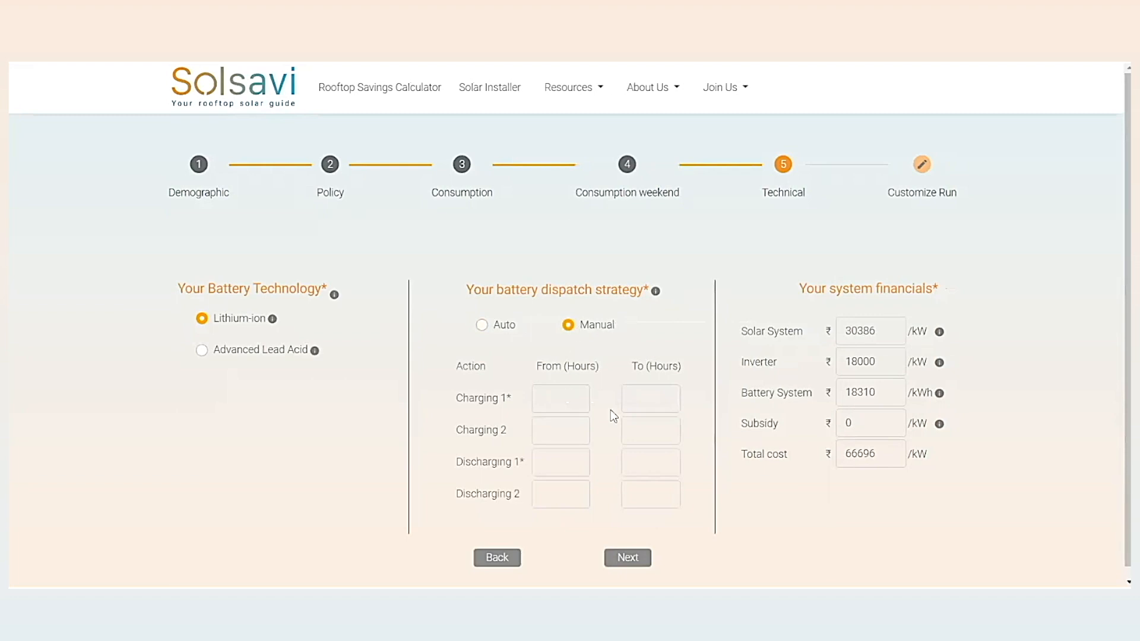
pyautogui.click(489, 326)
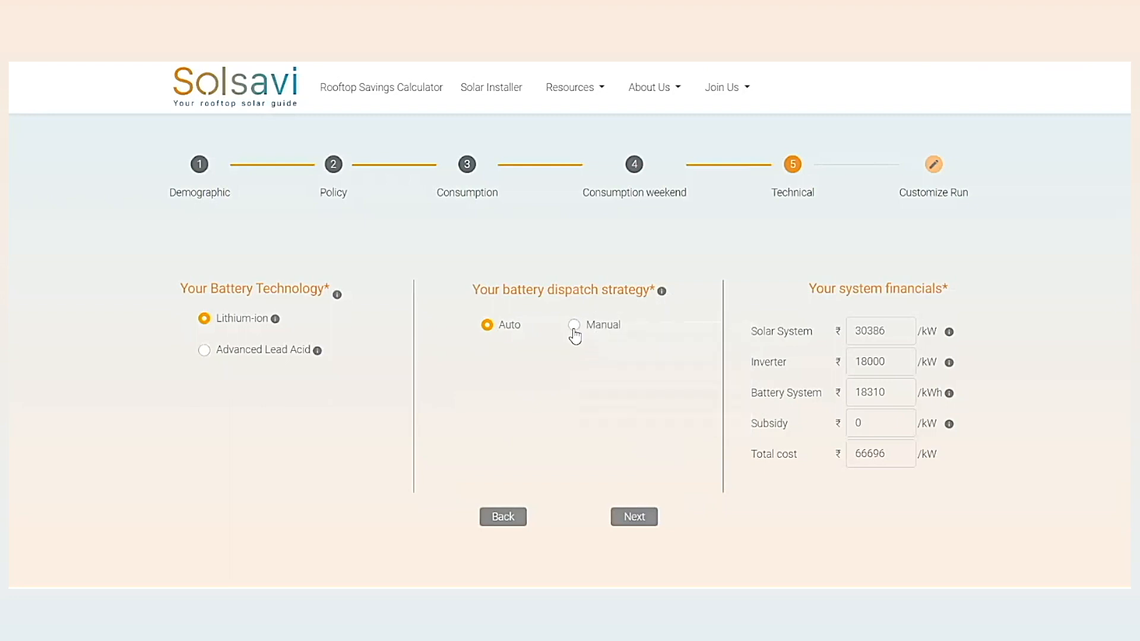
# - Switch the dispatch strategy to Manual and set Charging 1 from hour 9 to hour 17
pyautogui.click(574, 329)
pyautogui.click(562, 402)
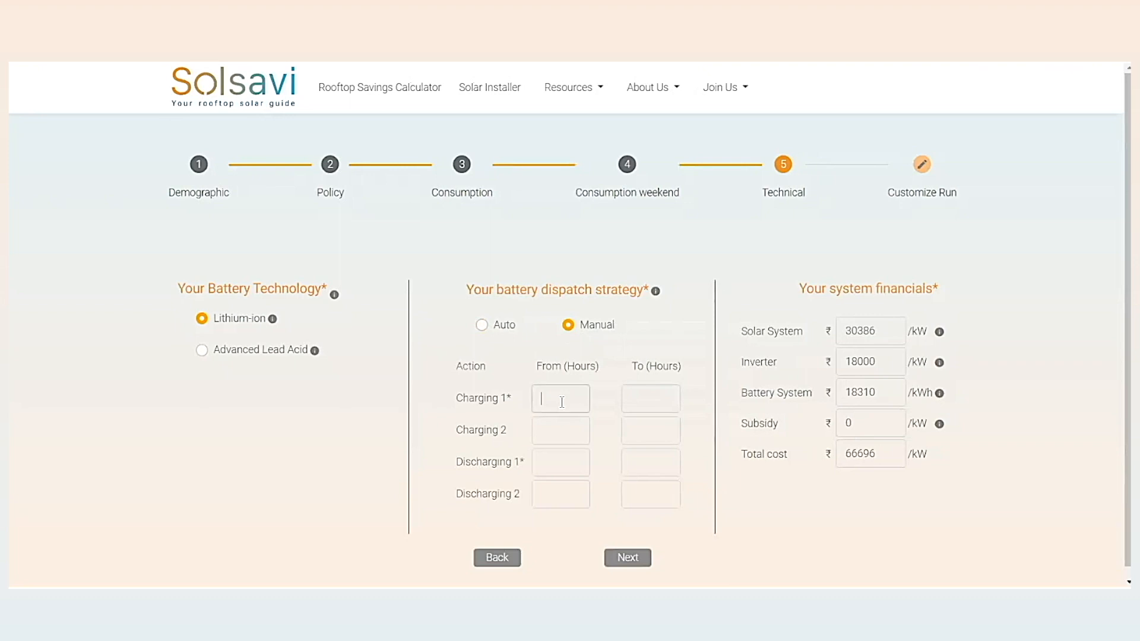
pyautogui.write('9')
pyautogui.press('Tab')
pyautogui.write('17')
pyautogui.click(559, 399)
pyautogui.click(658, 405)
# - Set Discharging 1 from hour 18 to hour 23 and return the dispatch strategy to Auto
pyautogui.click(574, 467)
pyautogui.write('18')
pyautogui.press('Tab')
pyautogui.write('22')
pyautogui.press('BackSpace')
pyautogui.write('3')
pyautogui.press('BackSpace')
pyautogui.write('4')
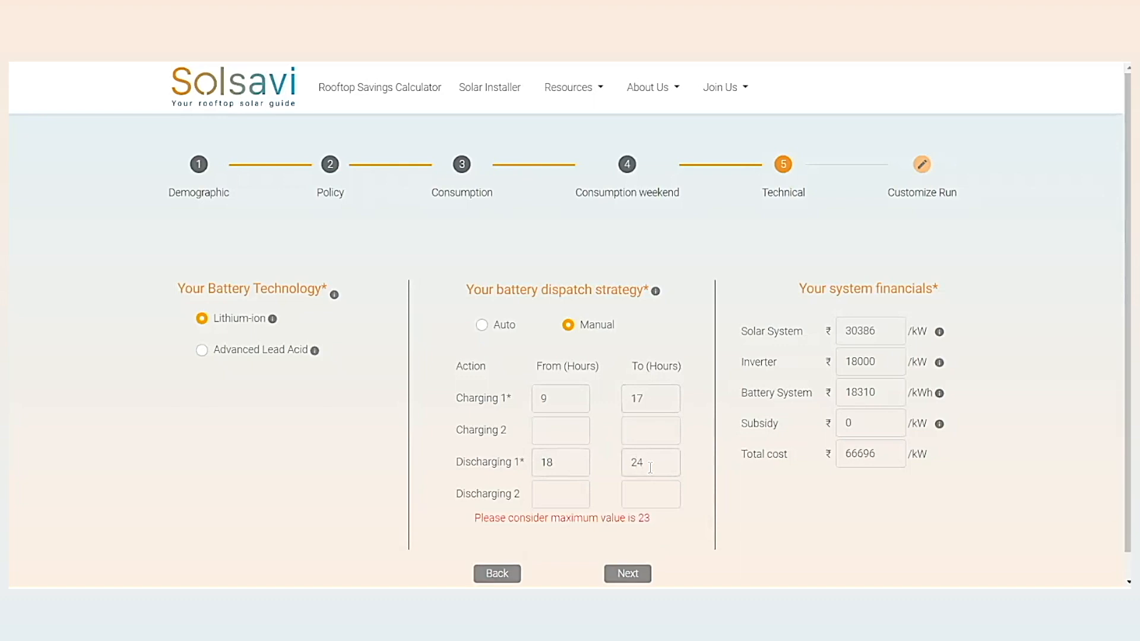
pyautogui.press('BackSpace')
pyautogui.write('3')
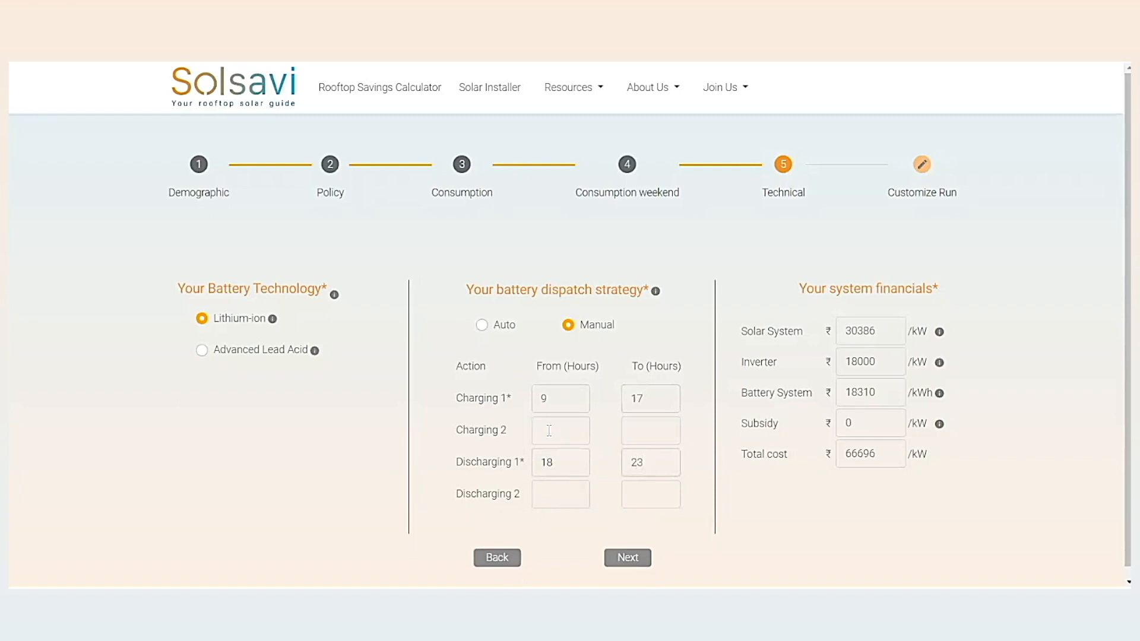
pyautogui.click(504, 332)
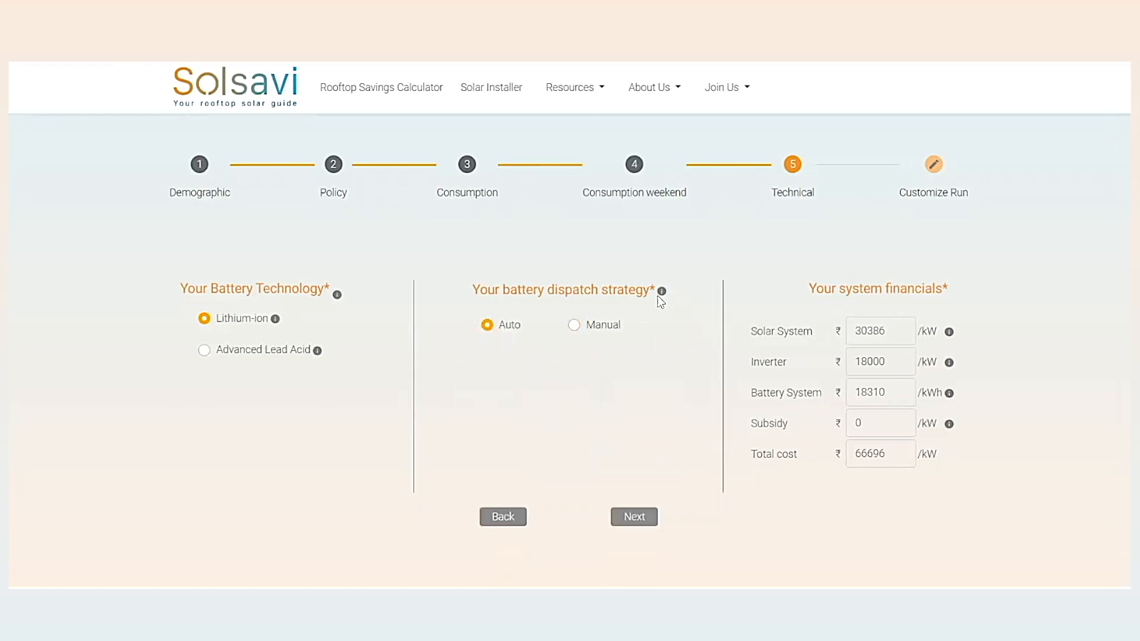
pyautogui.moveTo(657, 296)
# - Set the solar system cost to ₹45000/kW in the system financials and continue to the Customize Run stage
pyautogui.moveTo(896, 333); pyautogui.dragTo(844, 336)
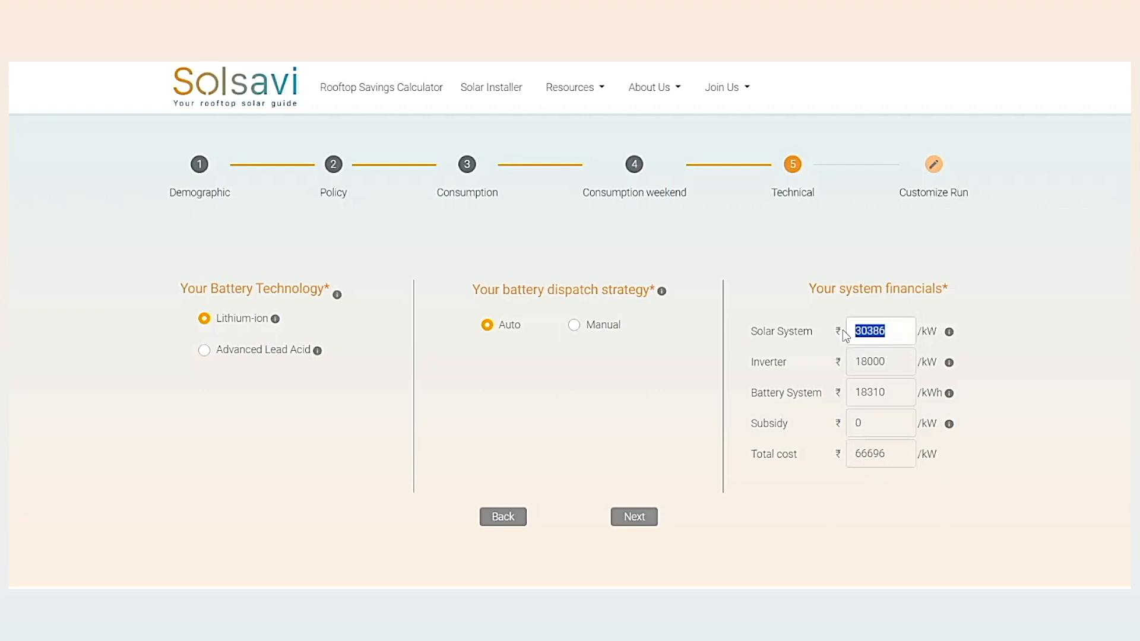
pyautogui.press('BackSpace')
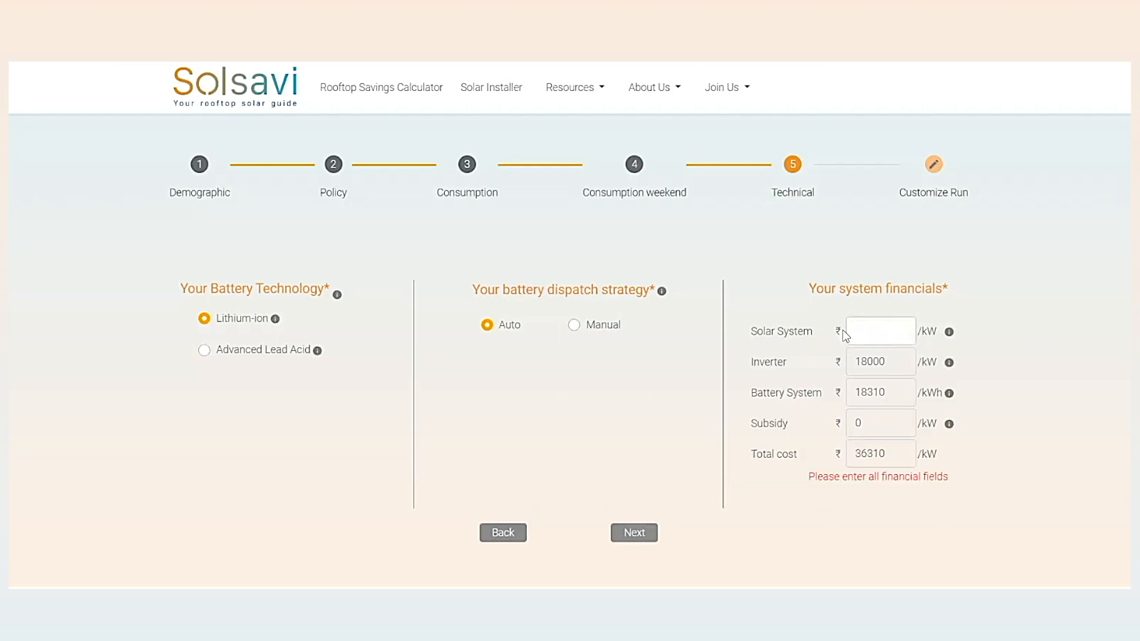
pyautogui.write('45')
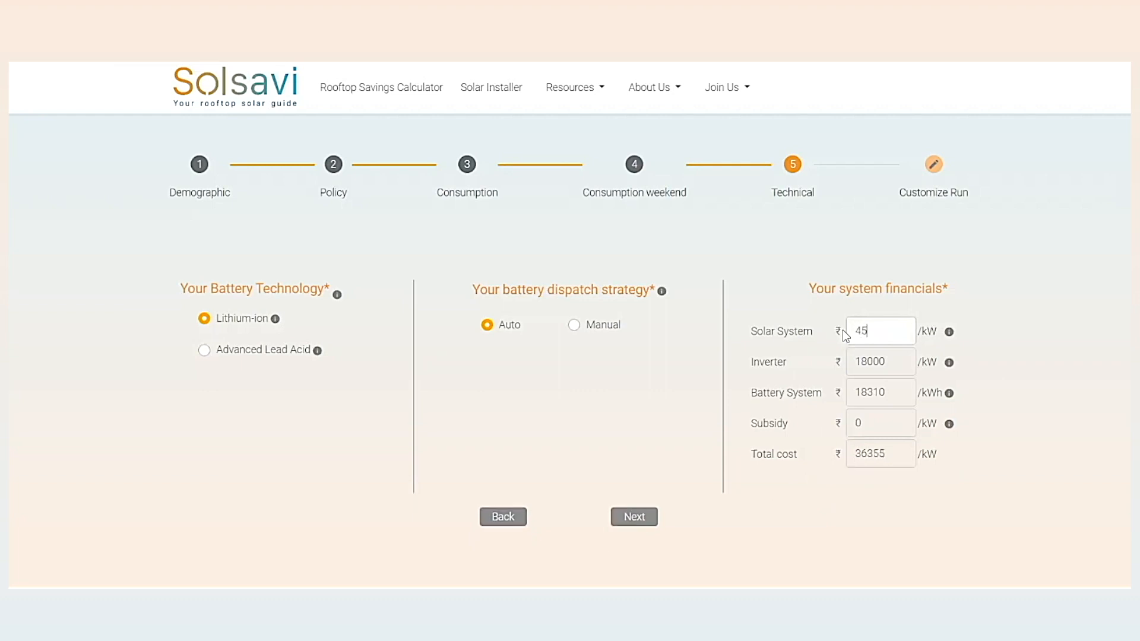
pyautogui.write('000')
pyautogui.click(819, 505)
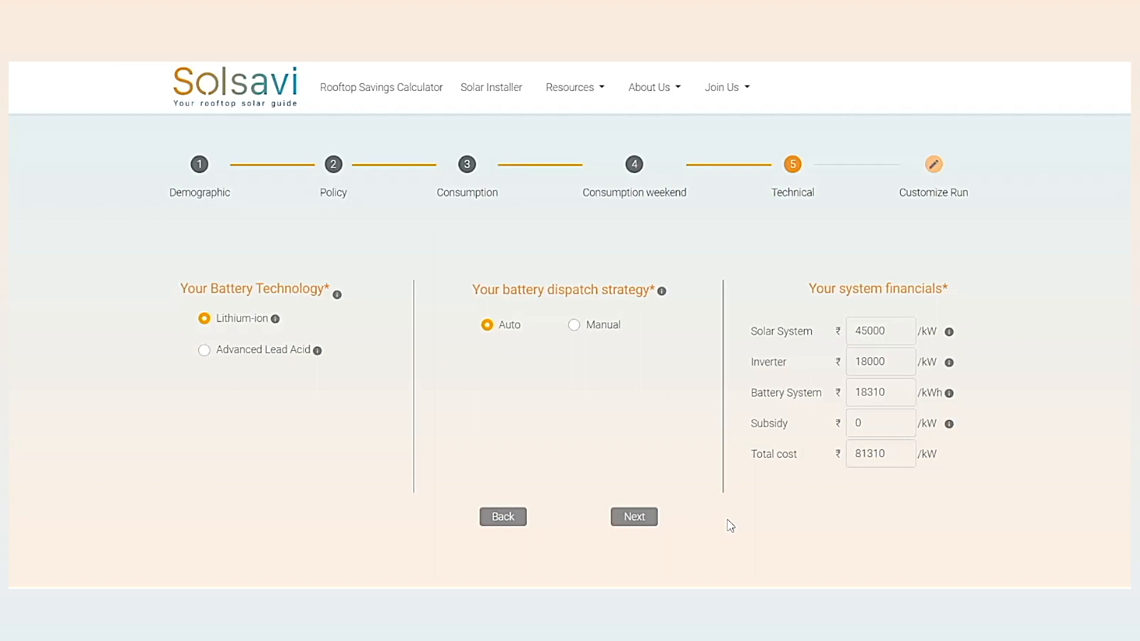
pyautogui.click(640, 517)
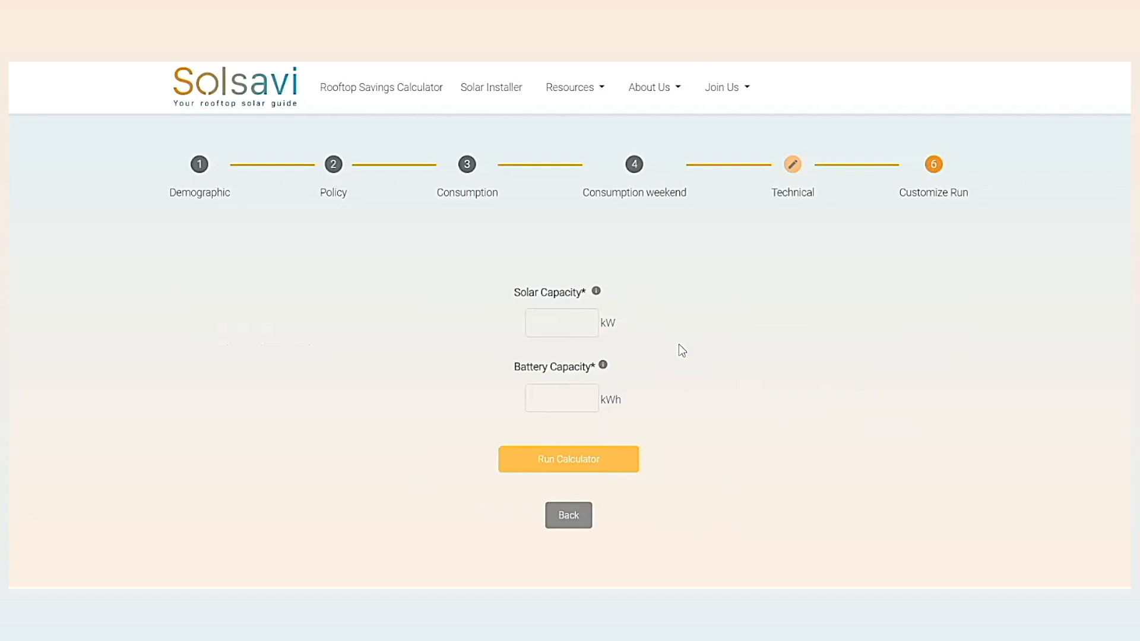
# - Set the solar capacity to 120 kW
pyautogui.click(537, 318)
pyautogui.write('21')
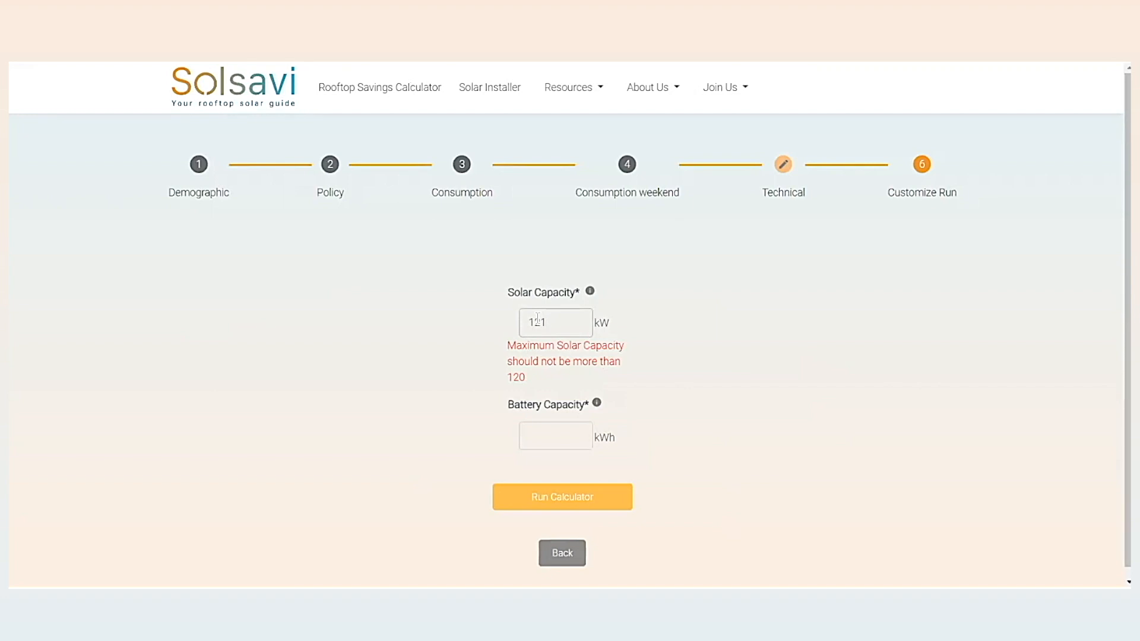
pyautogui.press('BackSpace')
pyautogui.write('0')
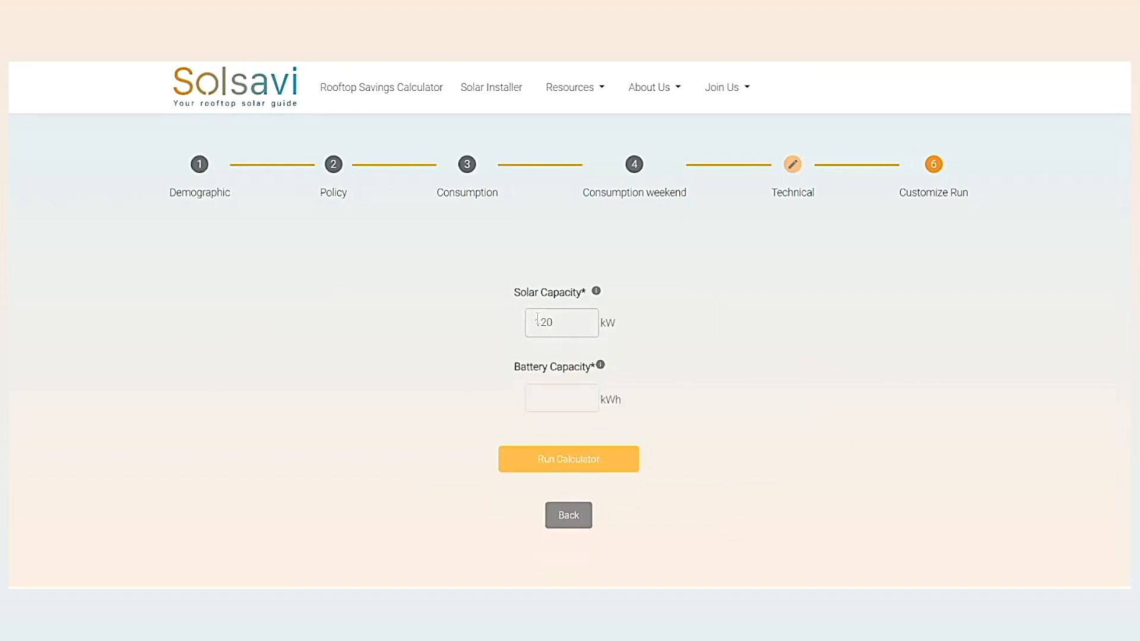
pyautogui.click(569, 402)
pyautogui.click(587, 324)
# - Set the battery capacity to 60 kWh and run the calculator
pyautogui.click(574, 398)
pyautogui.write('250')
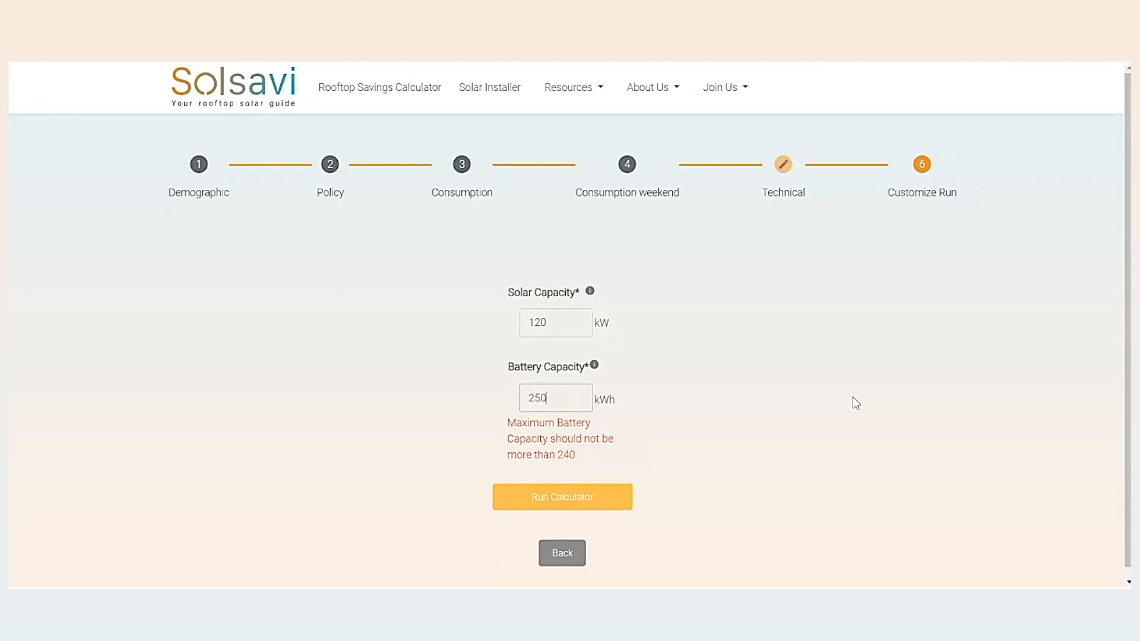
pyautogui.press('BackSpace')
pyautogui.press('BackSpace')
pyautogui.press('BackSpace')
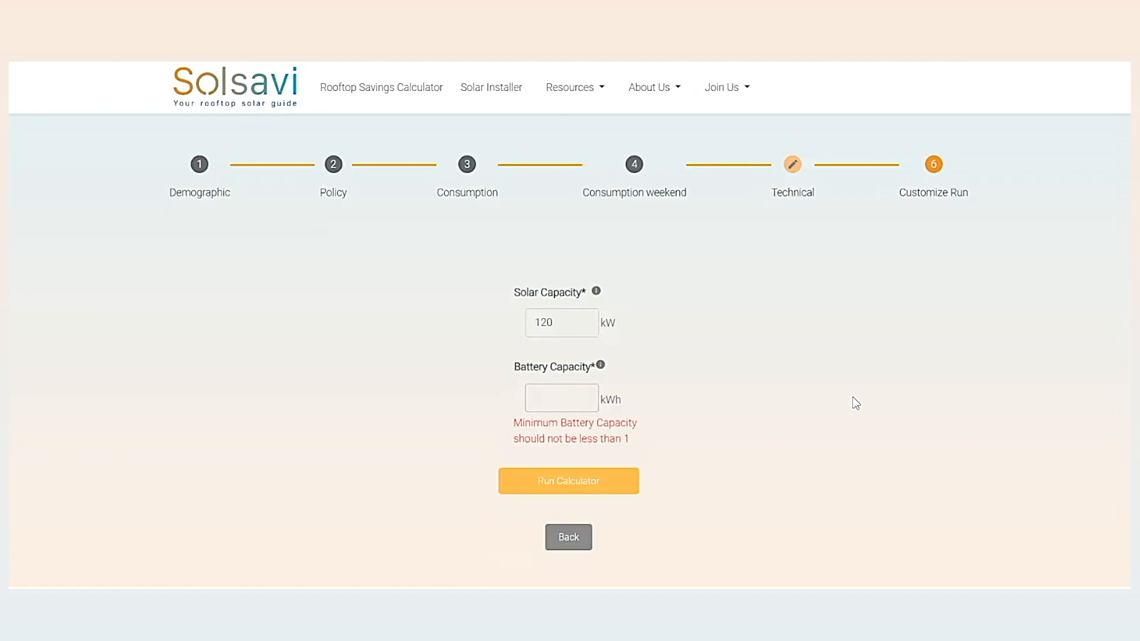
pyautogui.write('60')
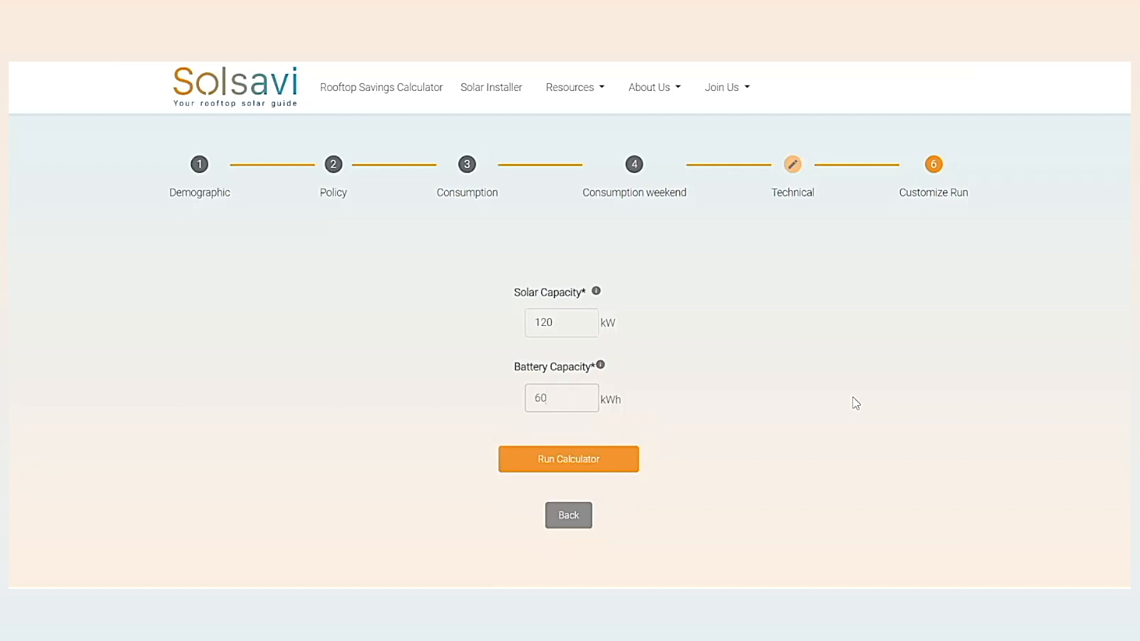
pyautogui.click(563, 459)
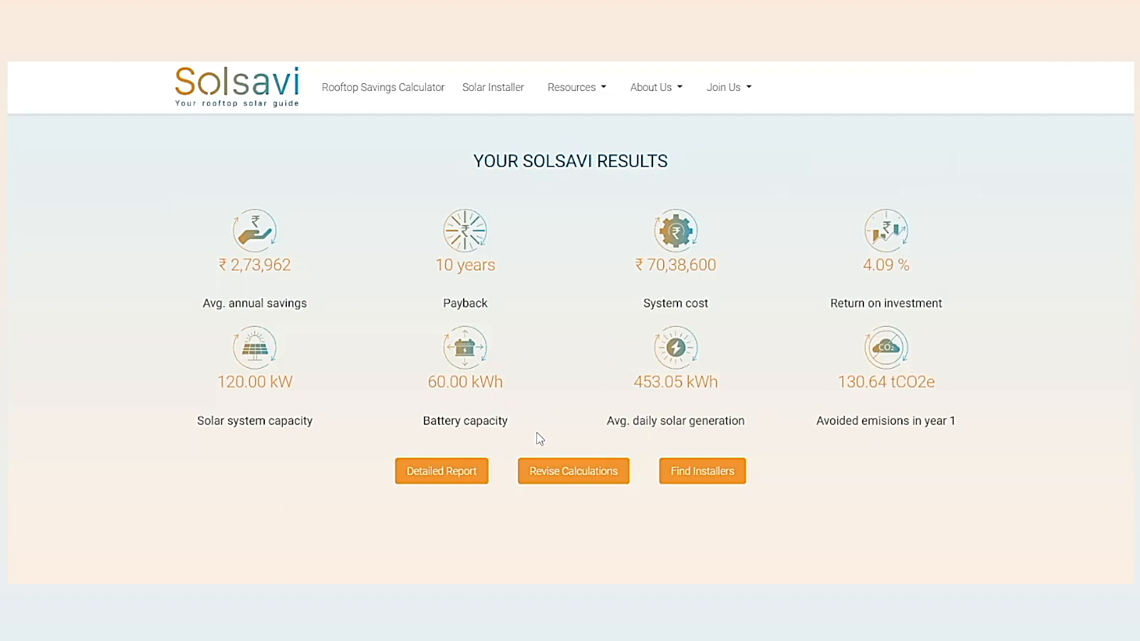
# - Open the detailed report and plot the daily load profile for two single weekend days, 8/19/2023 and 8/26/2023
pyautogui.click(475, 475)
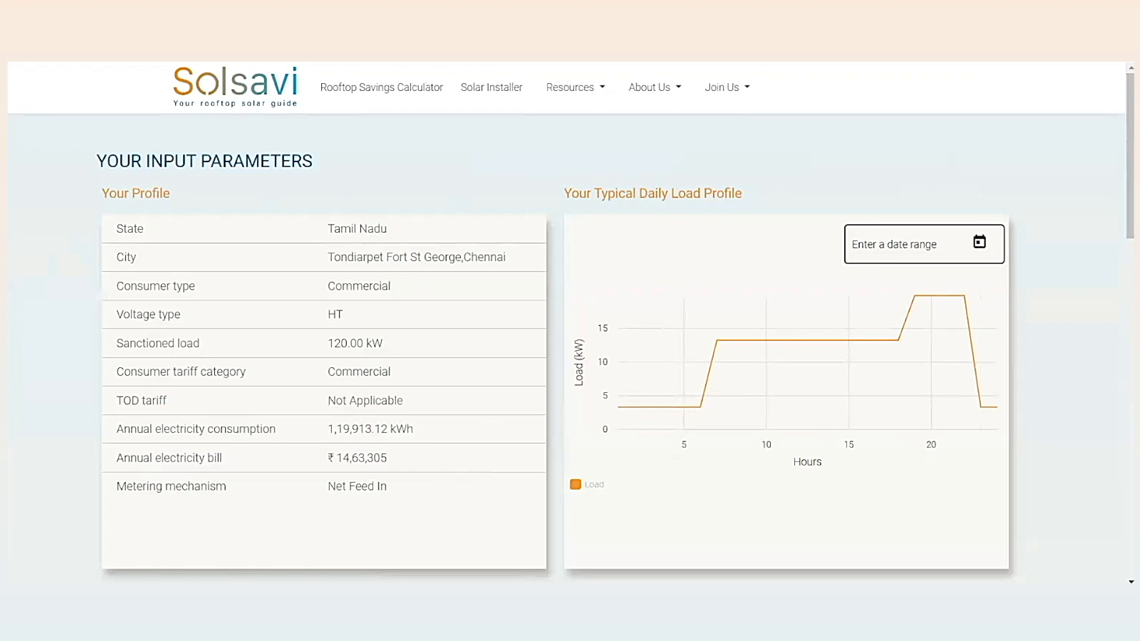
pyautogui.click(980, 242)
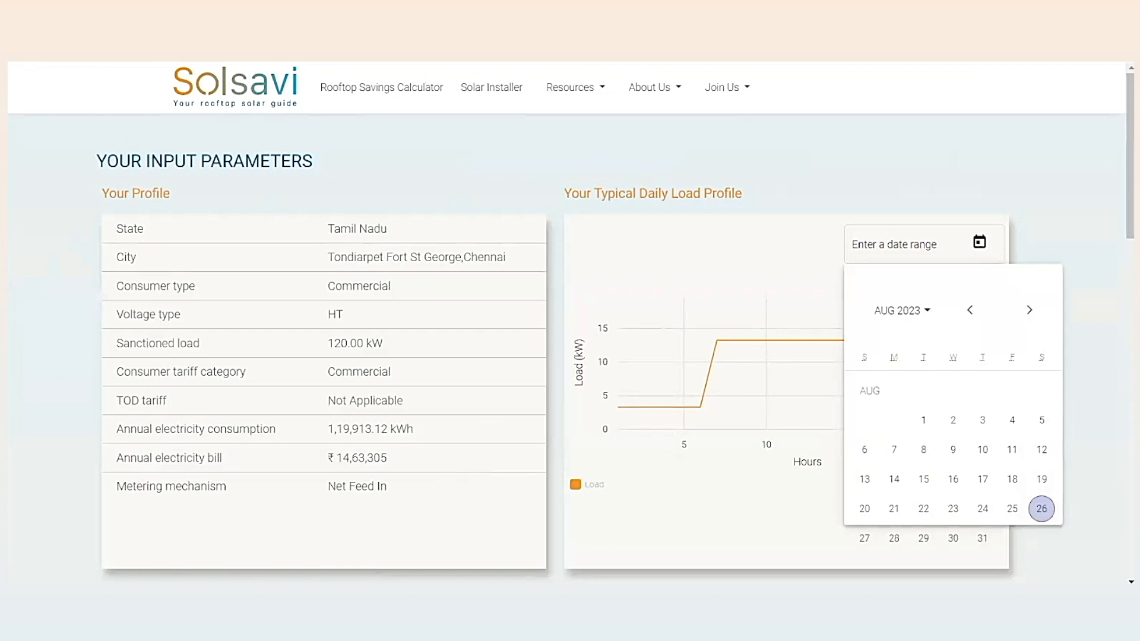
pyautogui.click(1042, 479)
pyautogui.click(1041, 479)
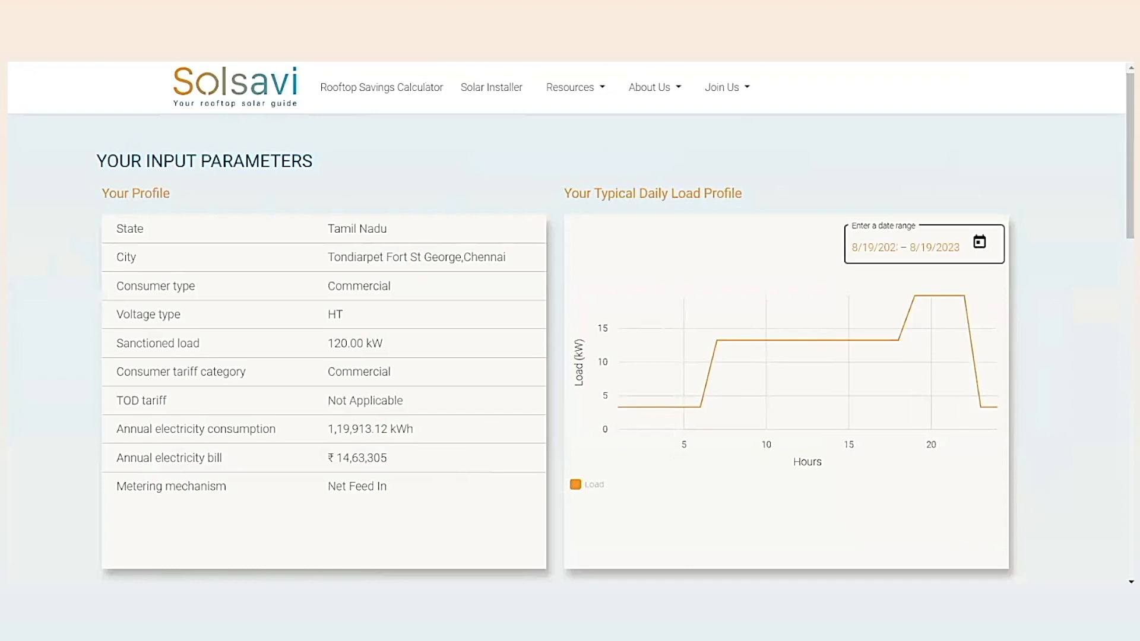
pyautogui.click(979, 242)
pyautogui.click(1042, 509)
pyautogui.click(1041, 509)
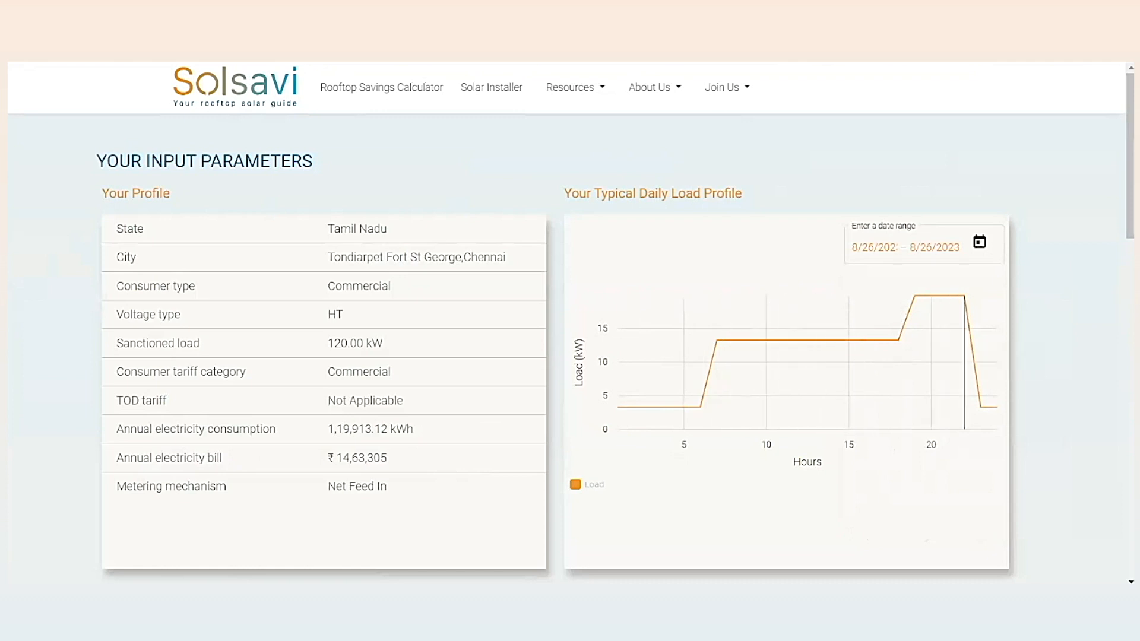
# - Plot the daily load profile for the single weekday 8/25/2023 and examine its curve
pyautogui.click(979, 242)
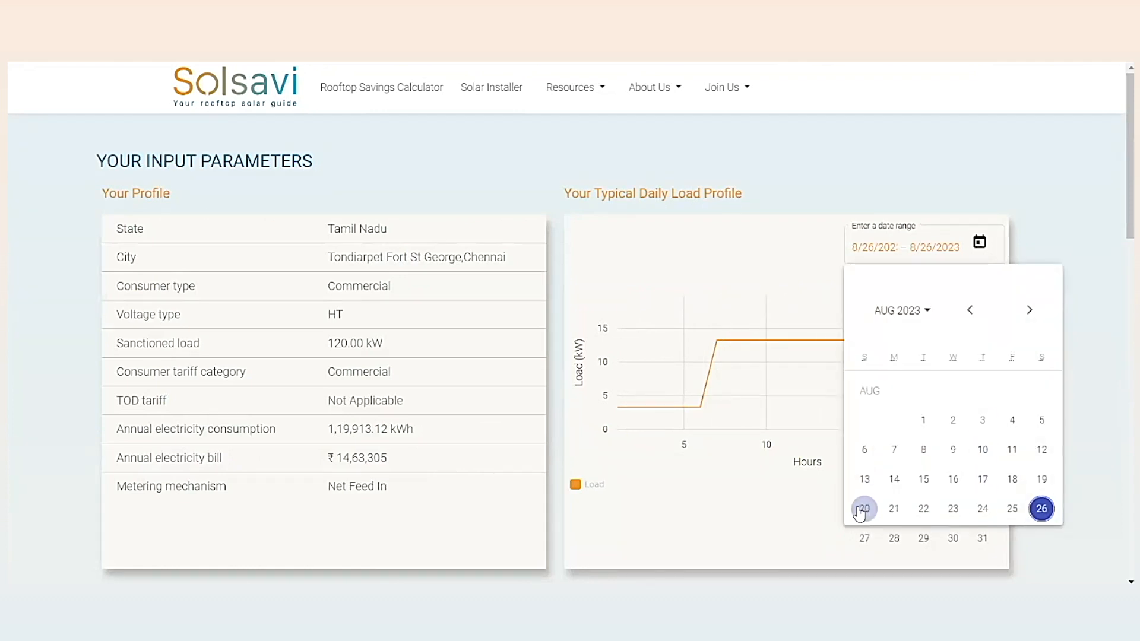
pyautogui.click(1012, 509)
pyautogui.click(1011, 509)
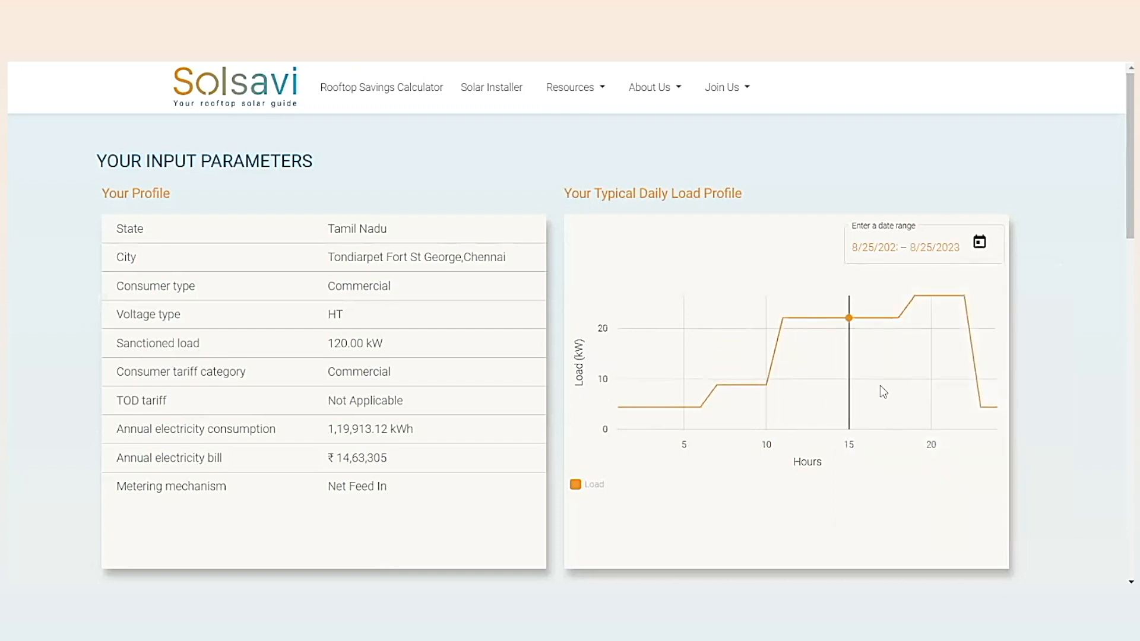
pyautogui.moveTo(948, 362)
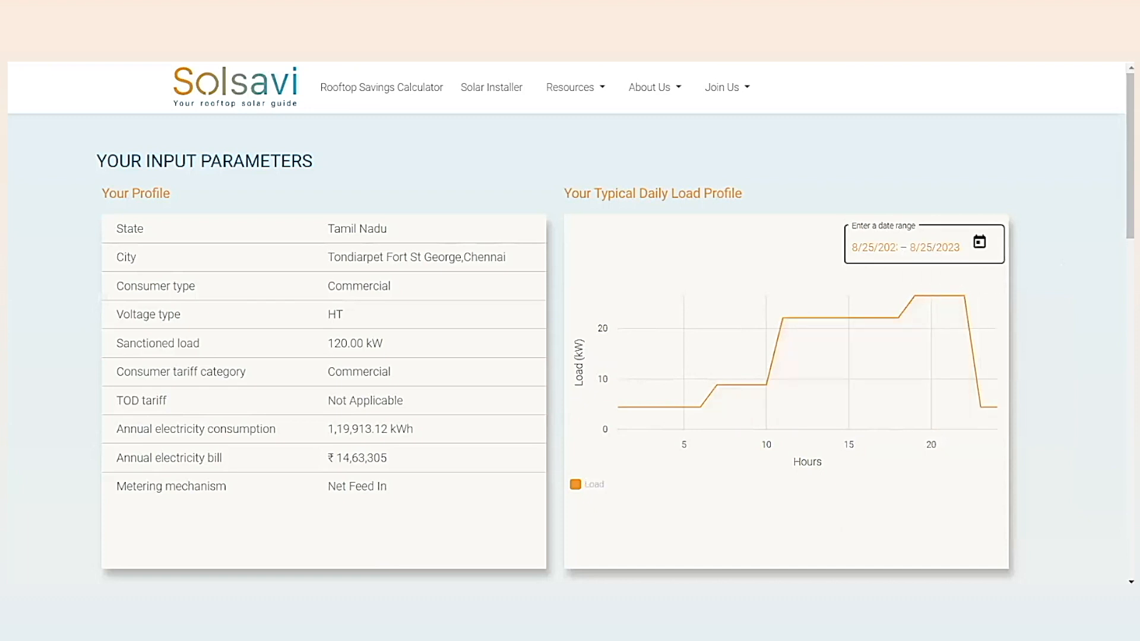
# - Set the load profile's date range to the full week from 8/20/2023 to 8/26/2023
pyautogui.click(979, 241)
pyautogui.click(864, 508)
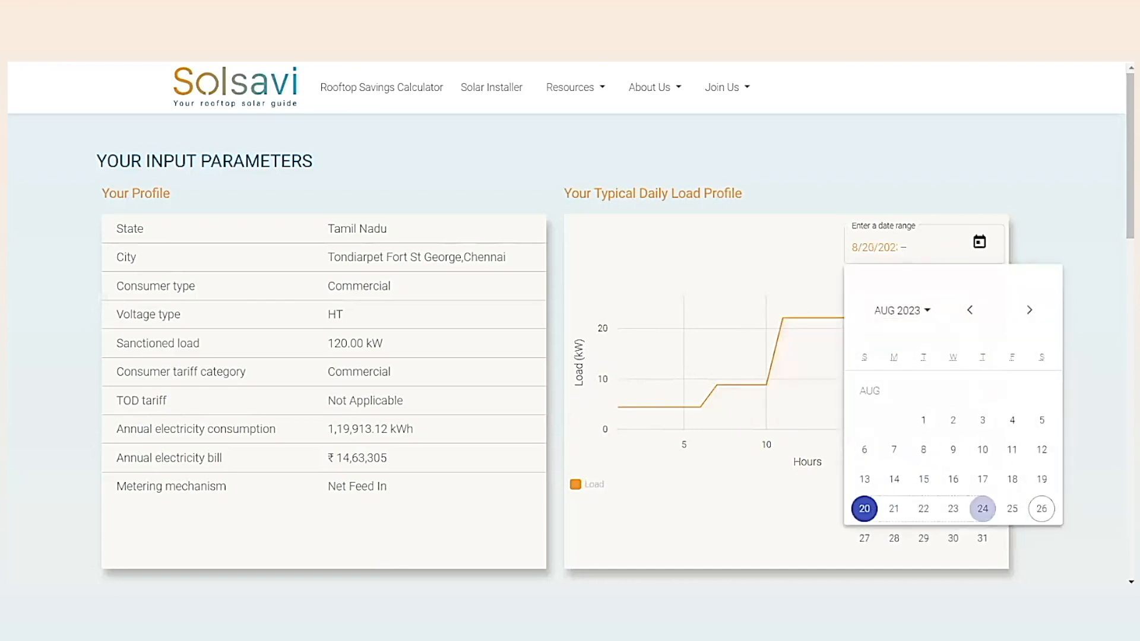
pyautogui.click(1042, 509)
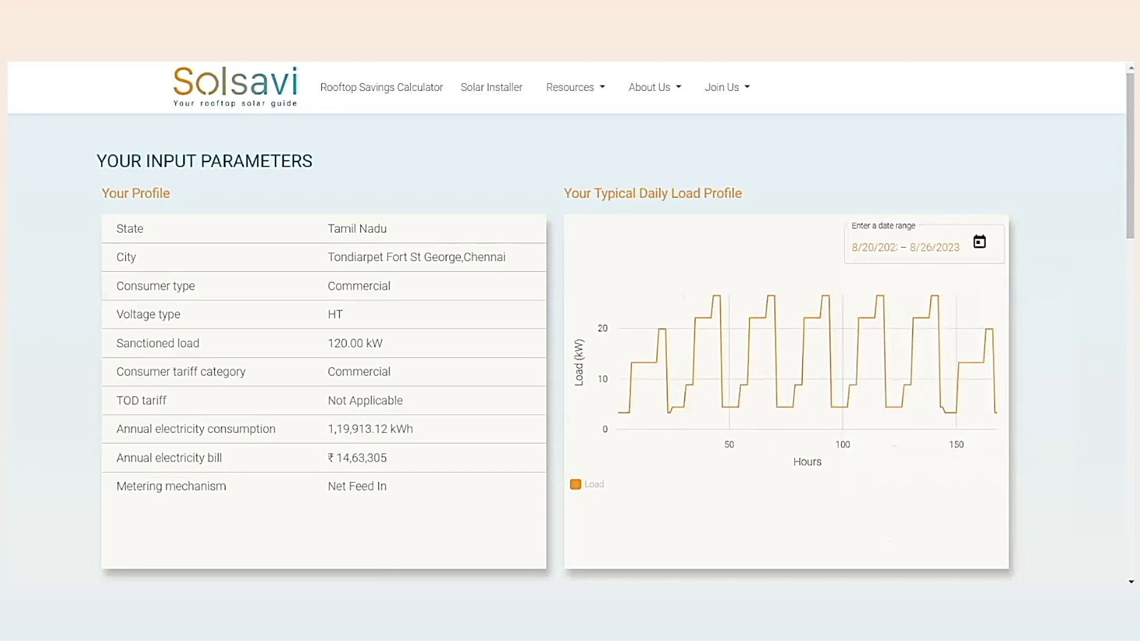
# - Examine the report's solar system results, including system size, shade-free space required, and battery power and energy capacity
pyautogui.scroll(-3, 570, 344)
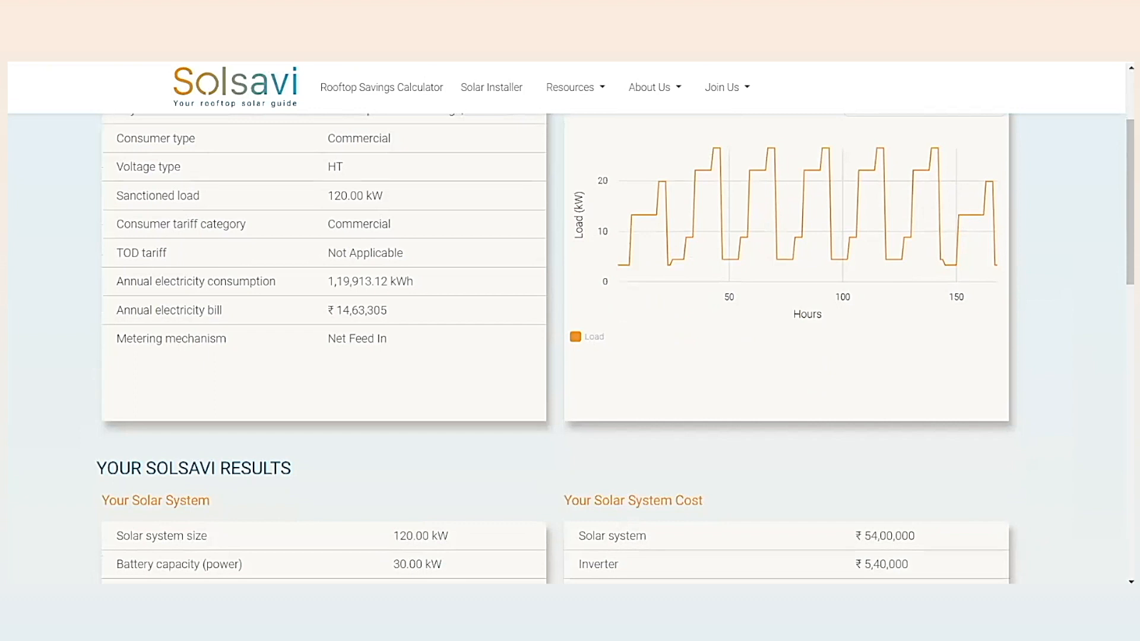
pyautogui.scroll(-5, 570, 344)
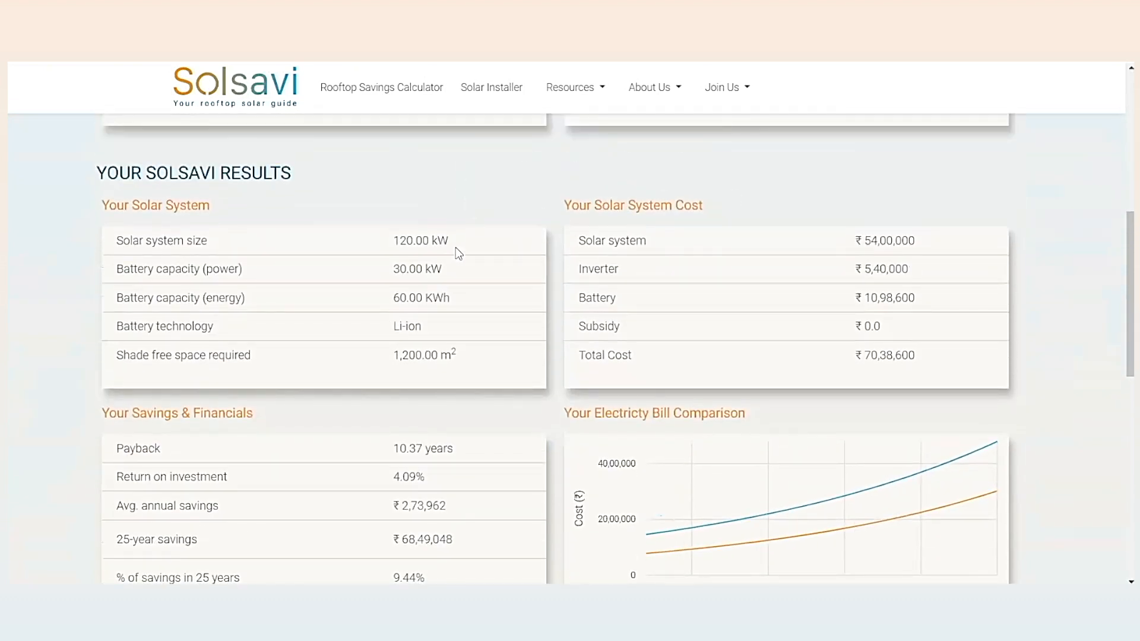
pyautogui.moveTo(452, 244); pyautogui.dragTo(396, 244)
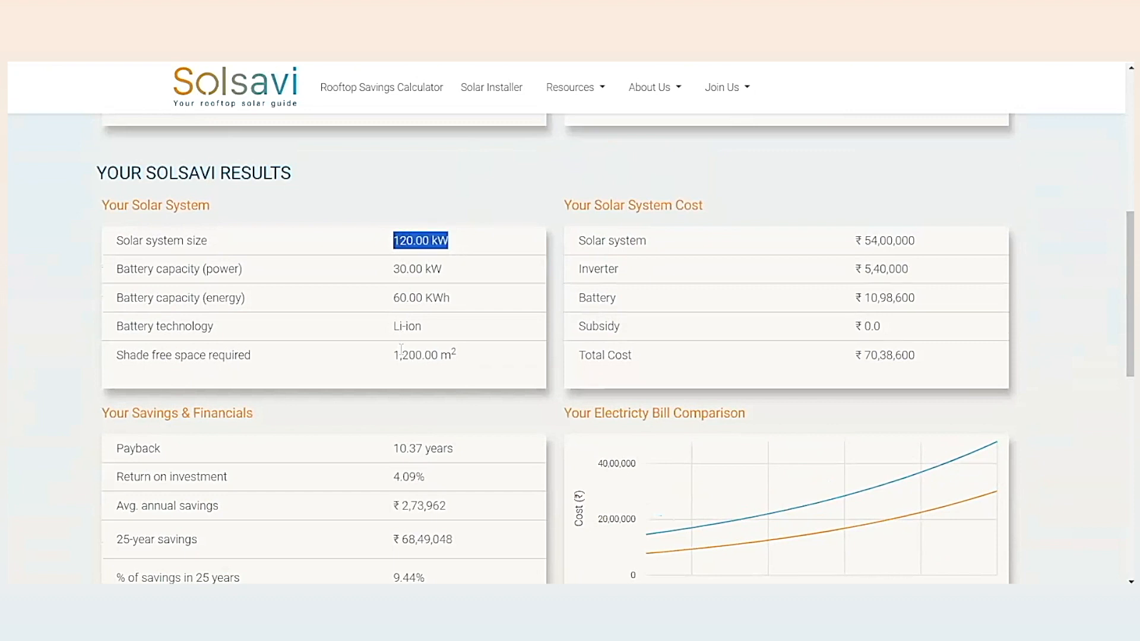
pyautogui.moveTo(394, 356); pyautogui.dragTo(457, 361)
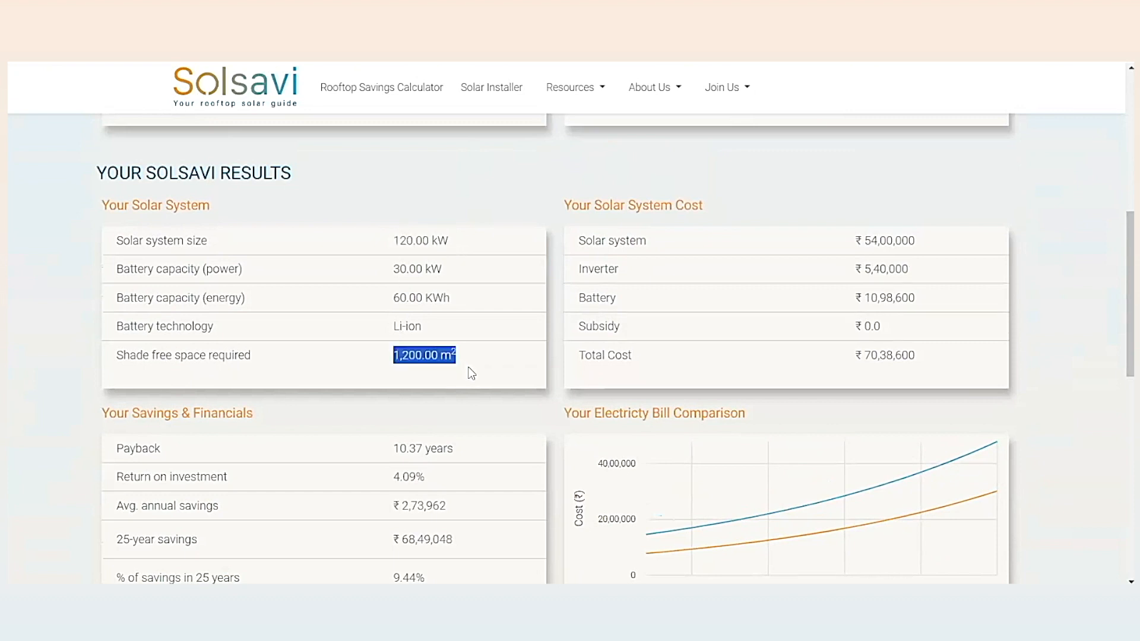
pyautogui.click(434, 271)
pyautogui.moveTo(443, 271); pyautogui.dragTo(393, 270)
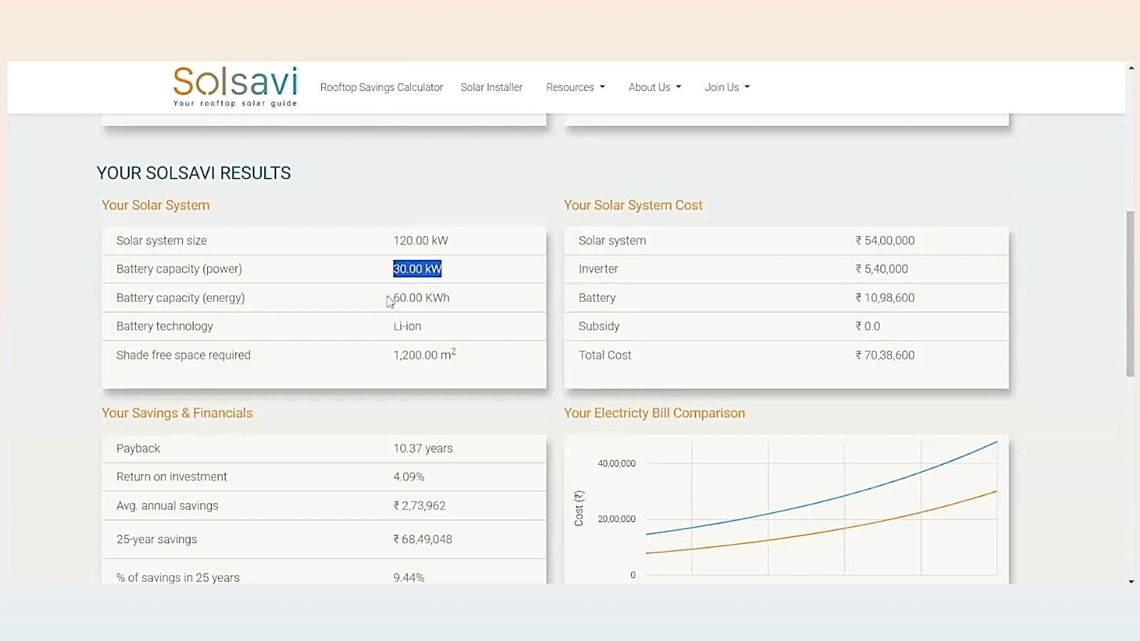
pyautogui.moveTo(389, 297); pyautogui.dragTo(446, 306)
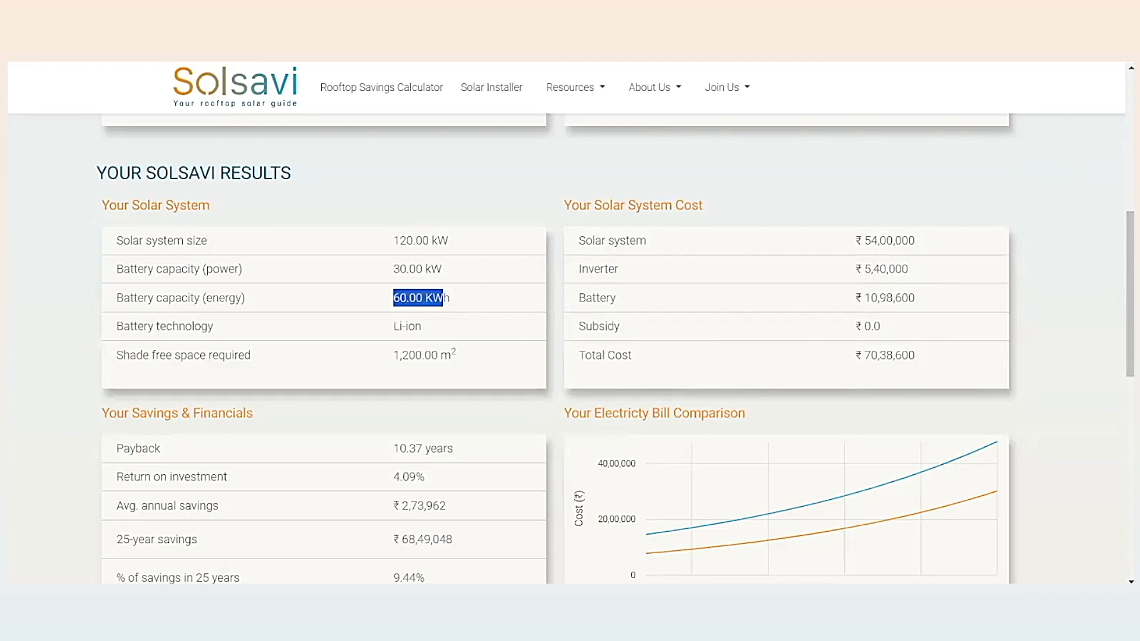
pyautogui.scroll(-1, 570, 350)
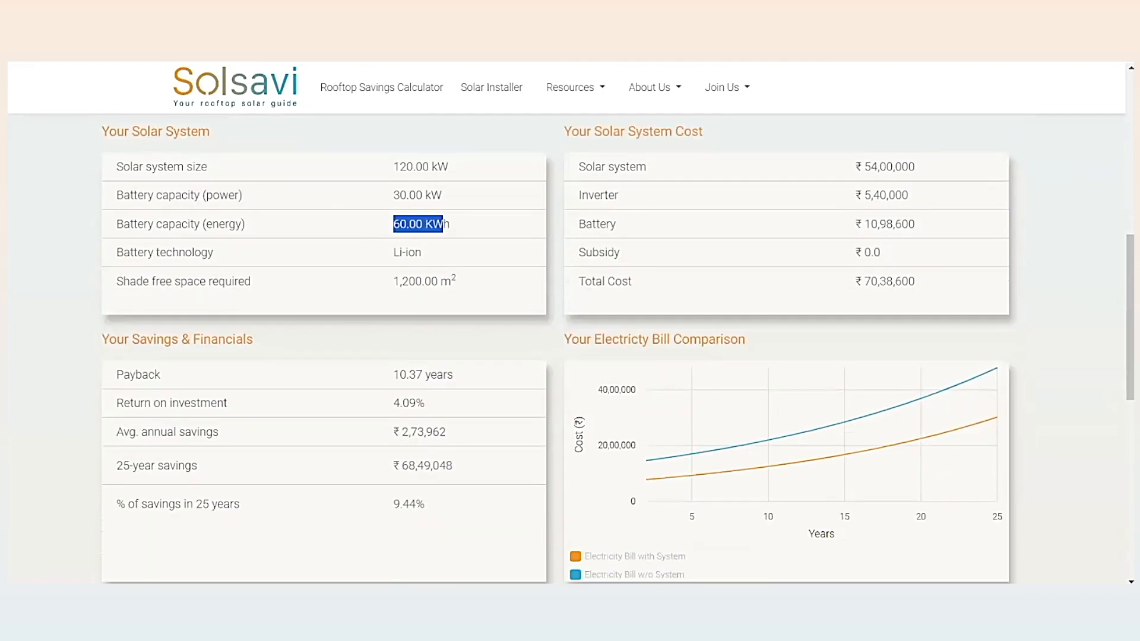
# - Examine the report's savings and financials figures and the 25-year electricity bill comparison curves with and without the system
pyautogui.scroll(-1, 570, 350)
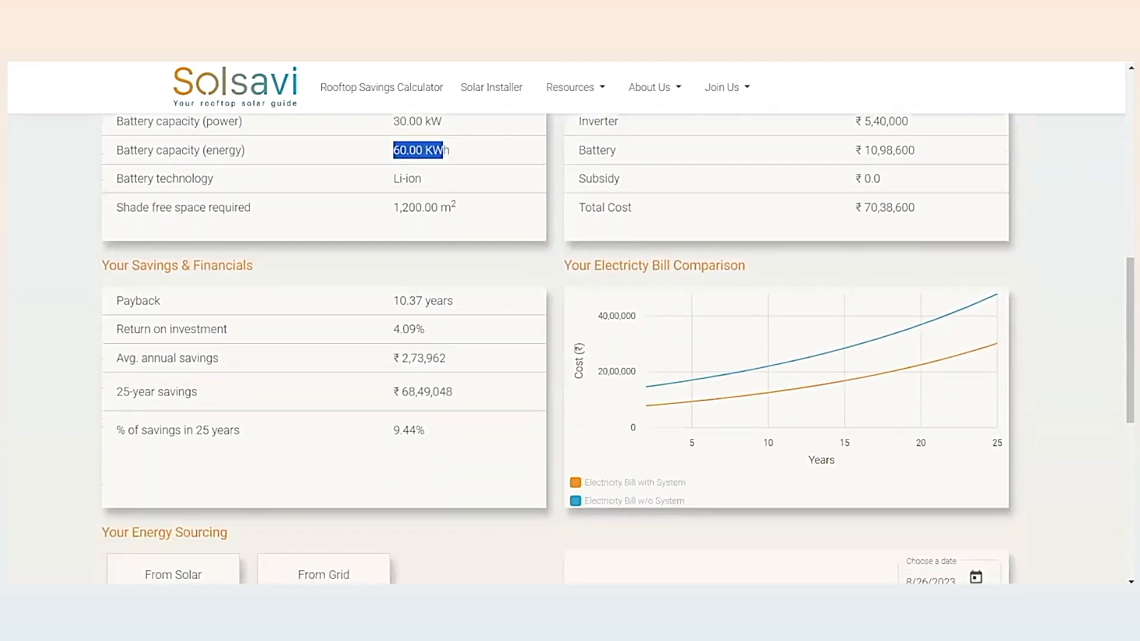
pyautogui.scroll(-2, 482, 246)
pyautogui.scroll(1, 481, 246)
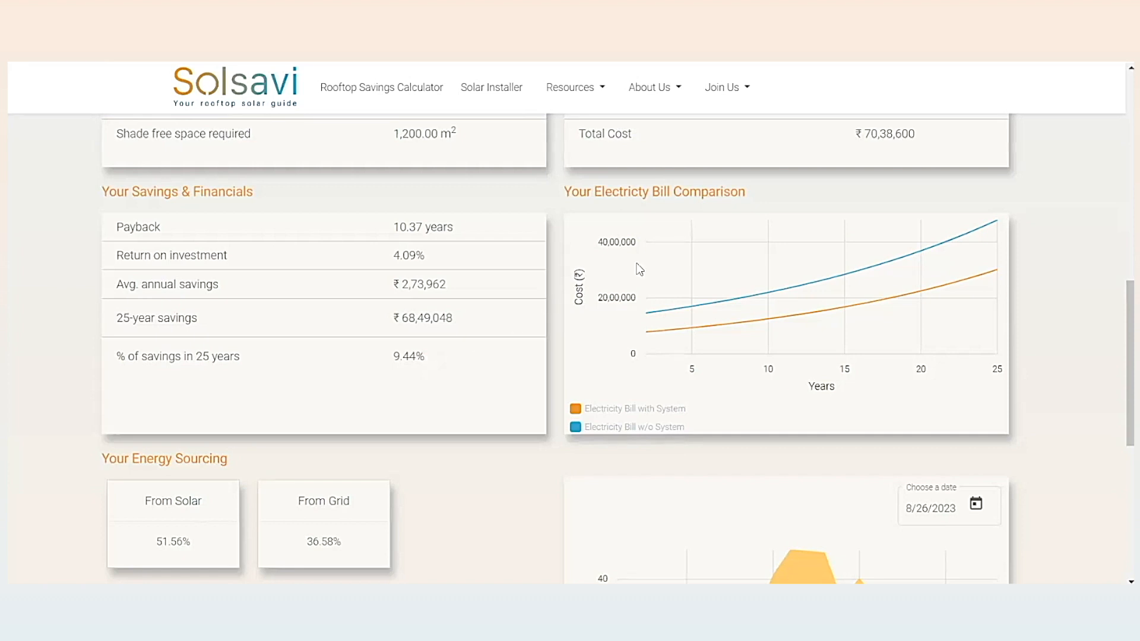
pyautogui.moveTo(649, 265)
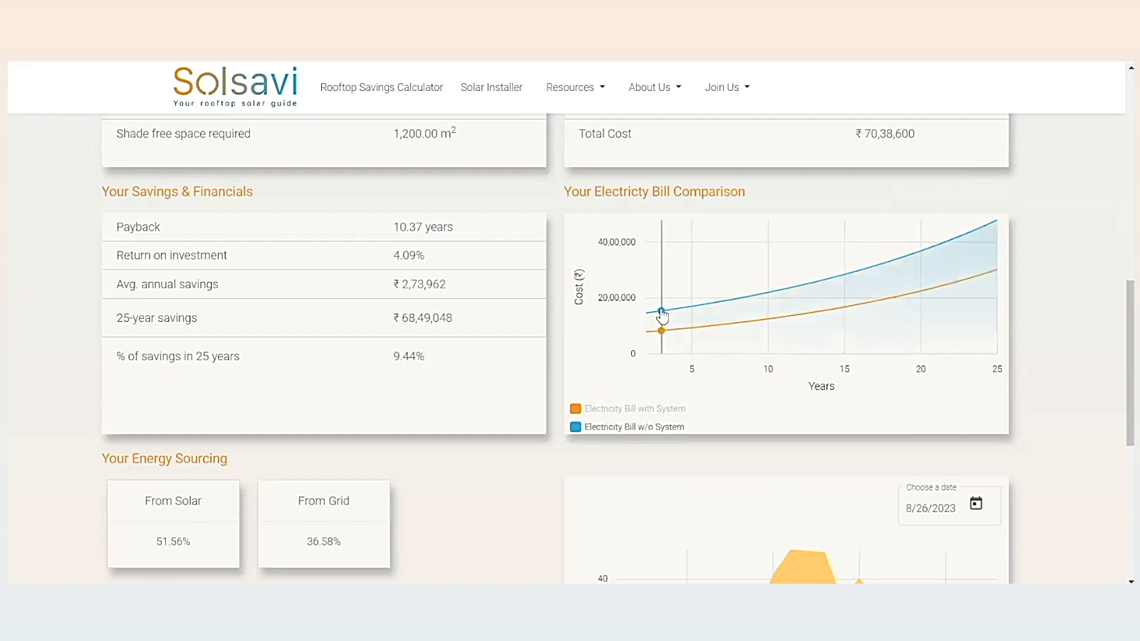
pyautogui.moveTo(799, 312)
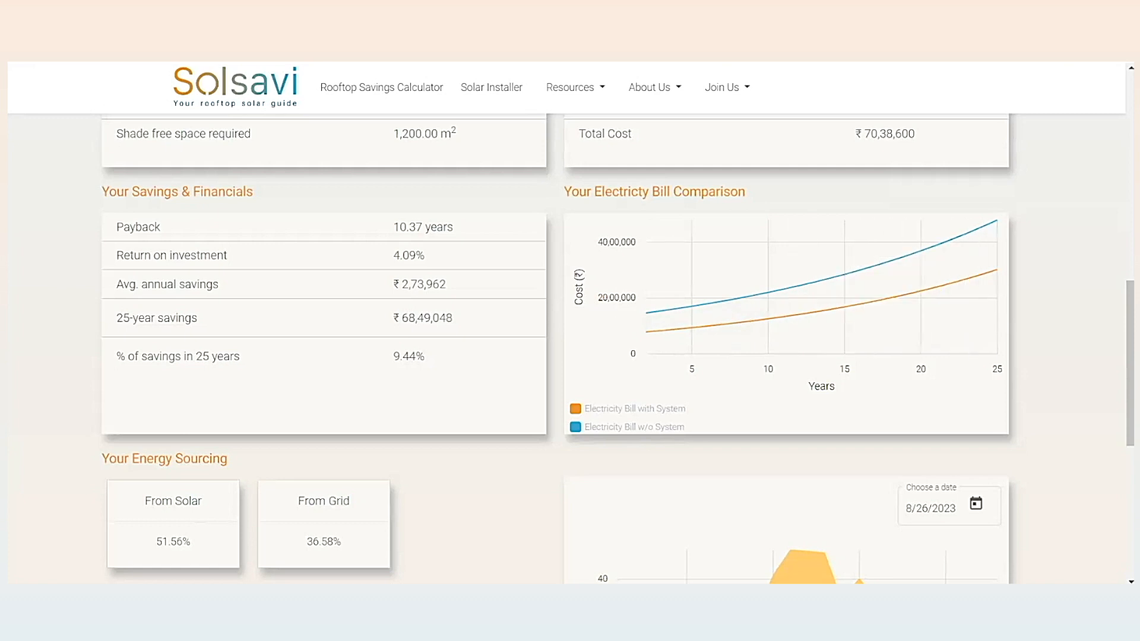
# - Examine the energy sourcing shares from solar, grid and battery, and the share exported to the grid
pyautogui.scroll(-5, 877, 247)
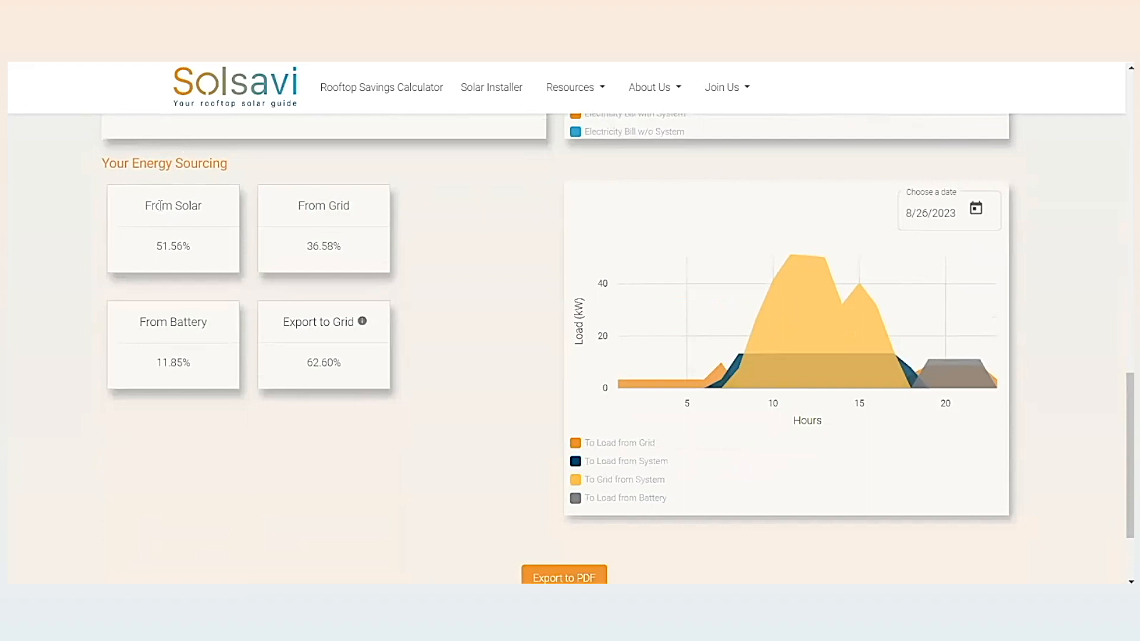
pyautogui.moveTo(205, 246); pyautogui.dragTo(141, 246)
pyautogui.moveTo(346, 251); pyautogui.dragTo(301, 250)
pyautogui.moveTo(192, 367); pyautogui.dragTo(155, 368)
pyautogui.moveTo(346, 368); pyautogui.dragTo(311, 365)
# - Reselect 8/26/2023 for the energy sourcing chart, switch it to weekday 8/21/2023, and inspect the evening hours' load supply
pyautogui.click(976, 207)
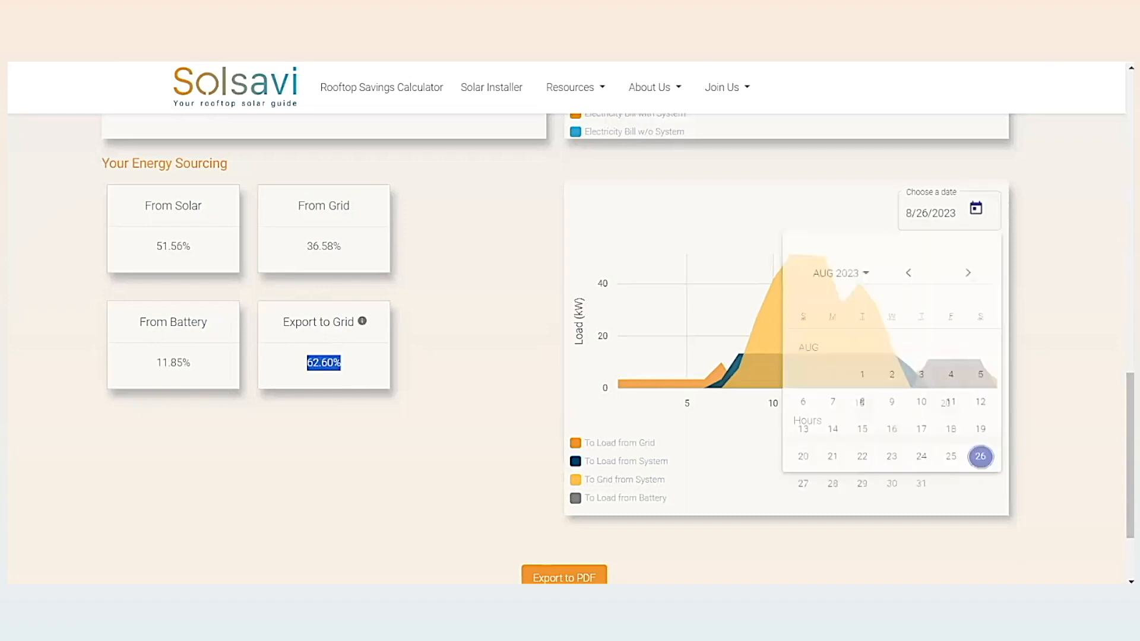
pyautogui.click(980, 474)
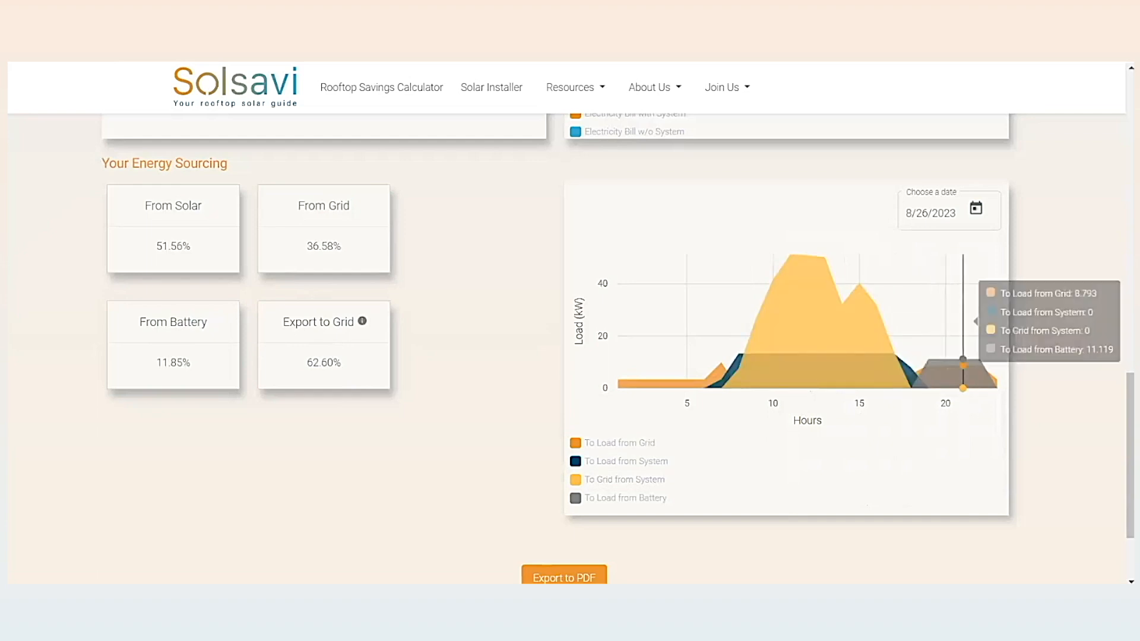
pyautogui.click(975, 208)
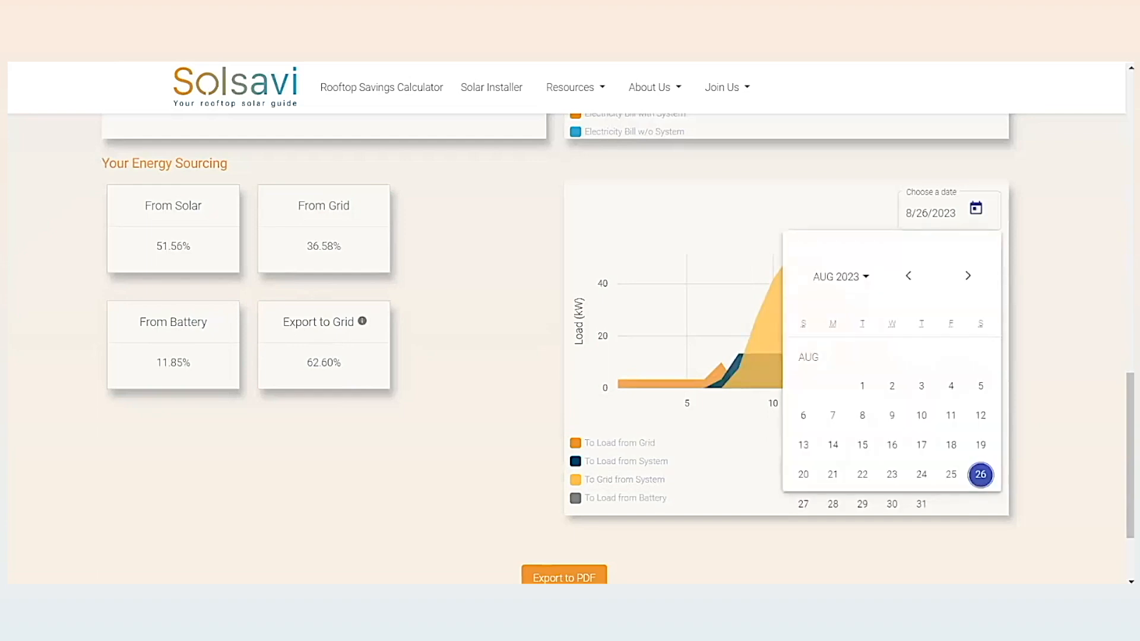
pyautogui.click(832, 474)
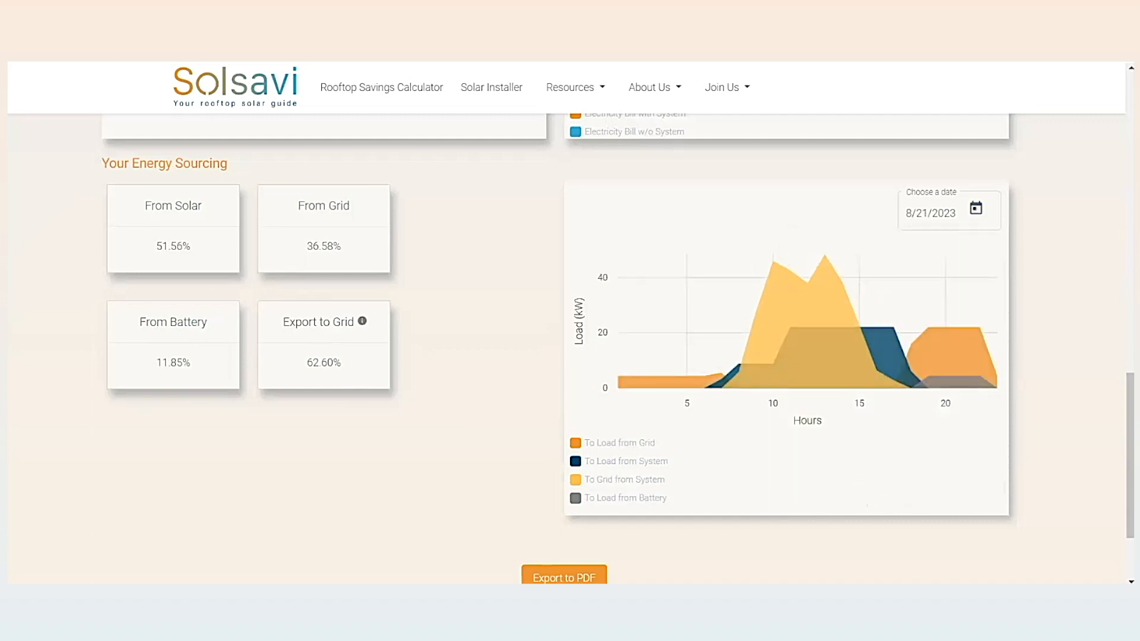
pyautogui.moveTo(980, 327)
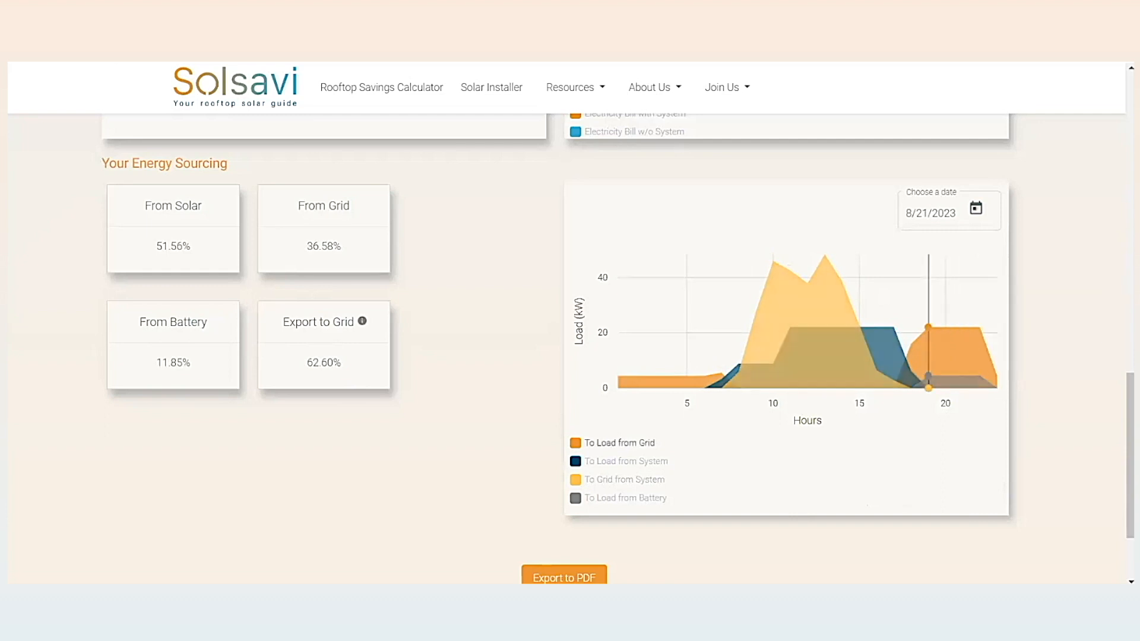
pyautogui.moveTo(946, 327)
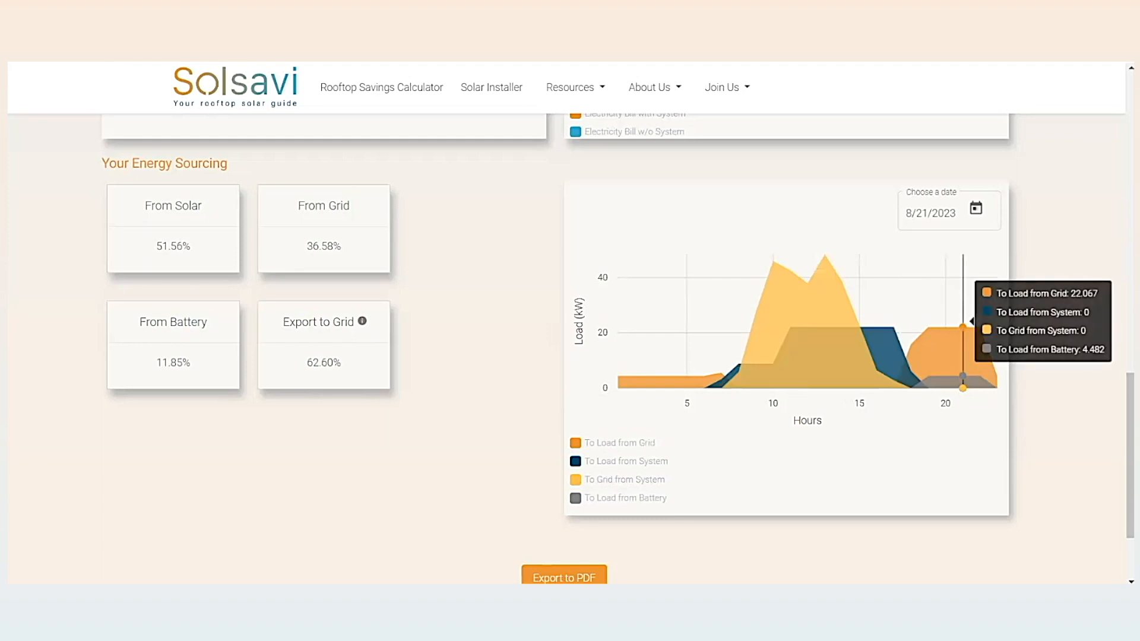
# - Open the detailed listing of the calculation's assumptions and review the battery, financial, grid, utility rate and PV system sections
pyautogui.scroll(-2, 962, 321)
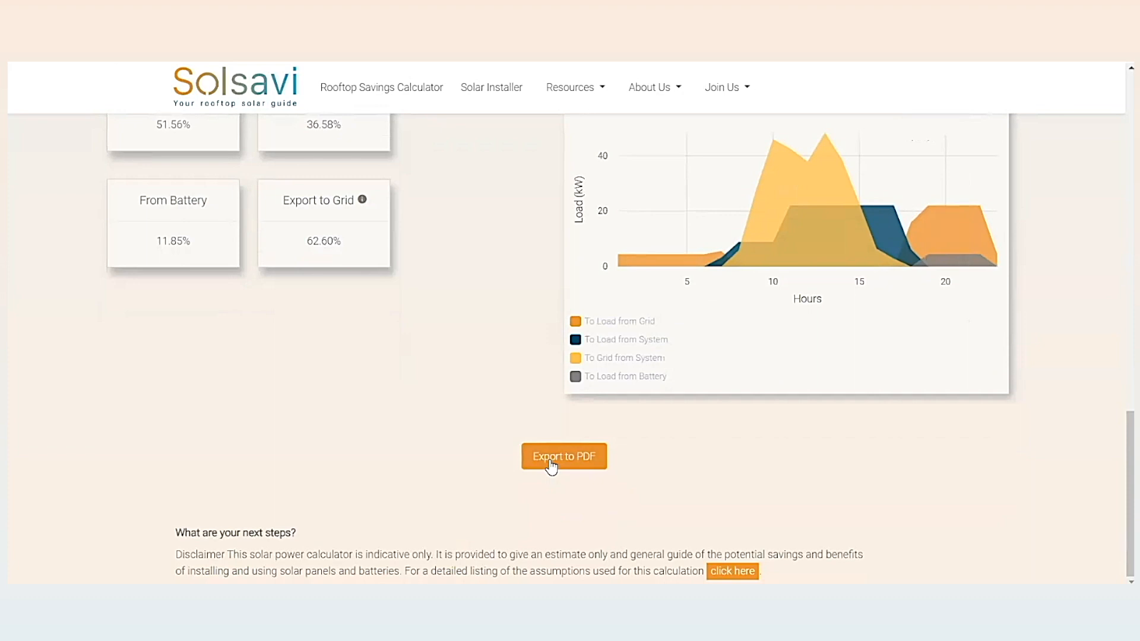
pyautogui.click(745, 571)
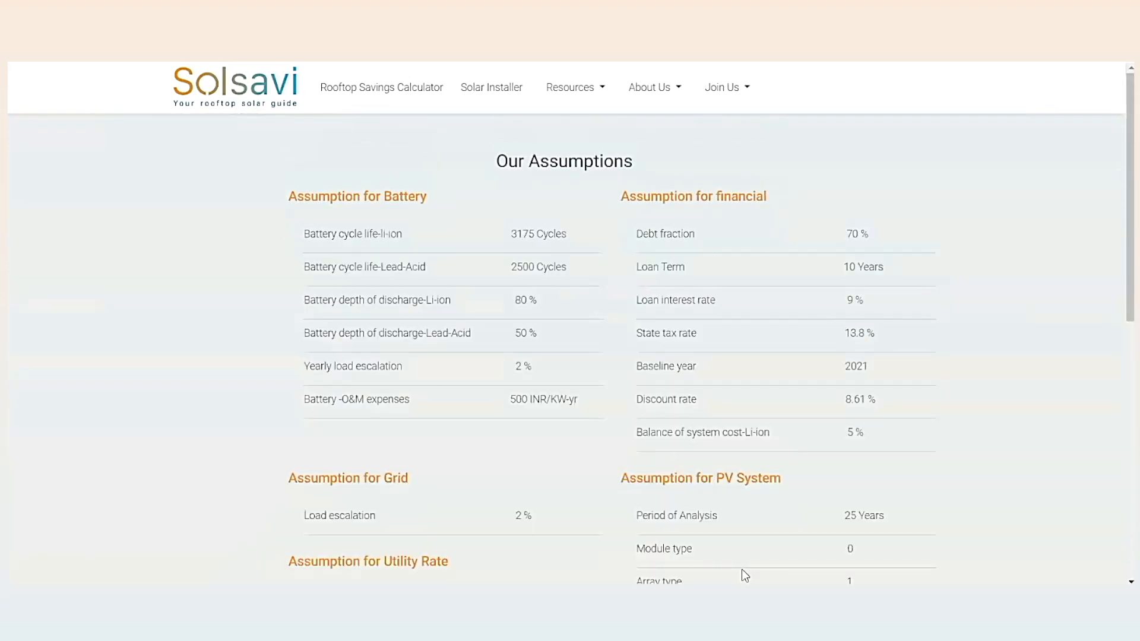
pyautogui.scroll(-9, 742, 570)
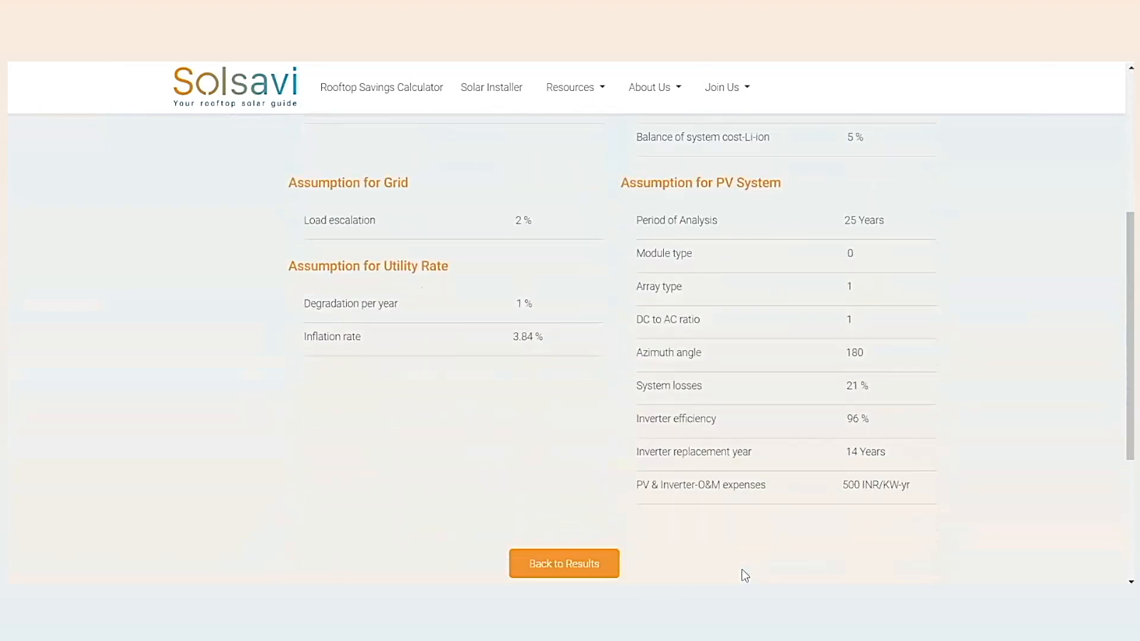
pyautogui.scroll(6, 742, 569)
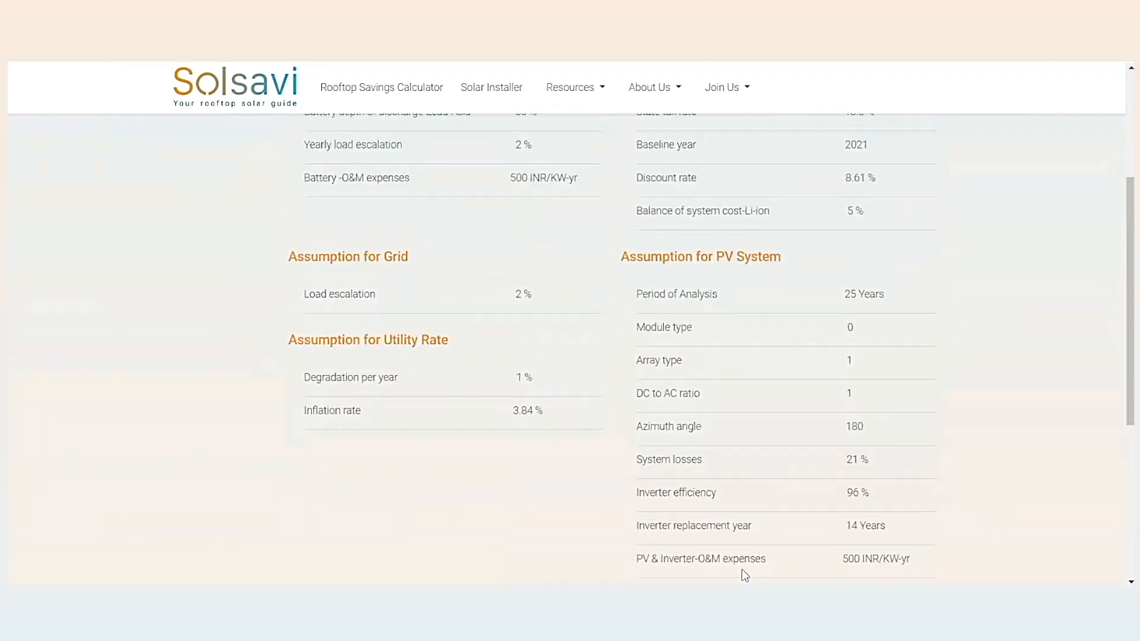
pyautogui.scroll(3, 742, 569)
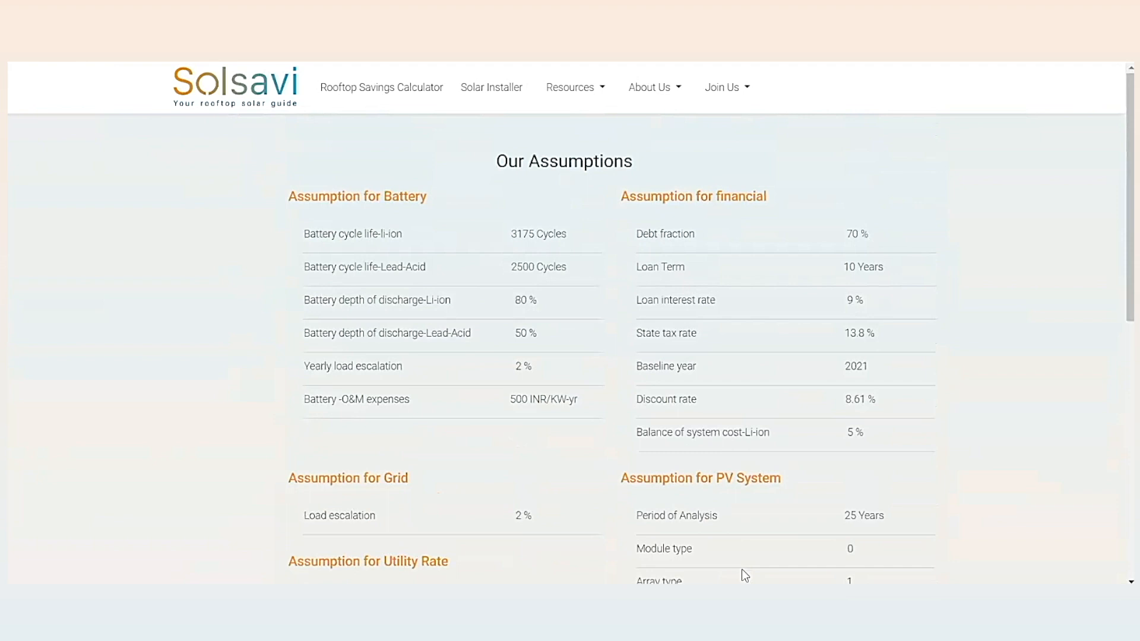